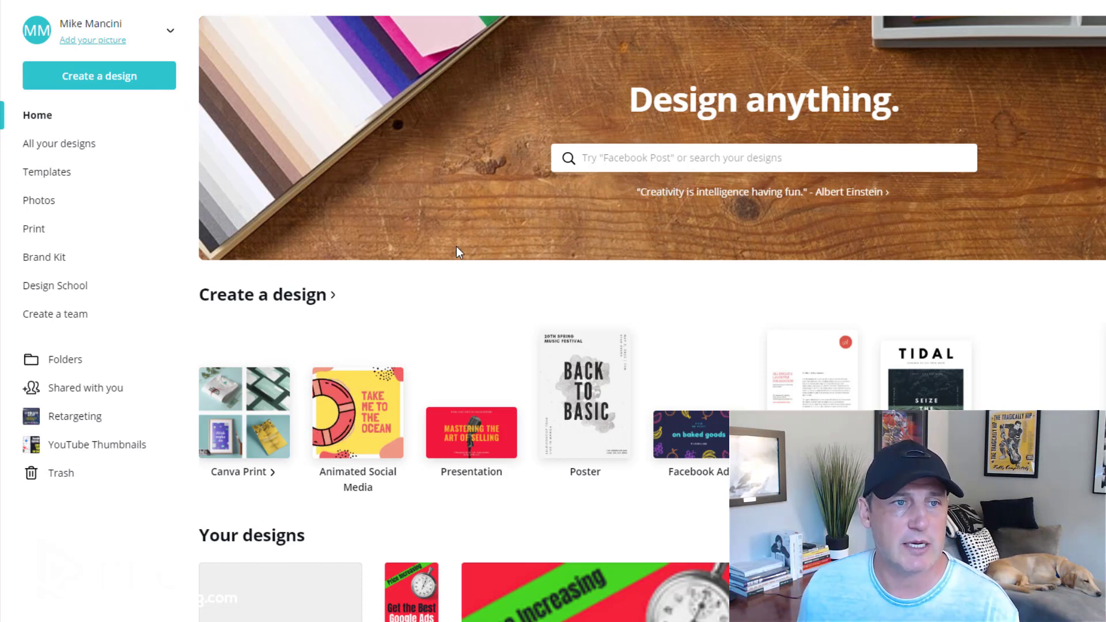
Create a new blank custom-size design measuring 300 × 250 px.
left_click(115, 76)
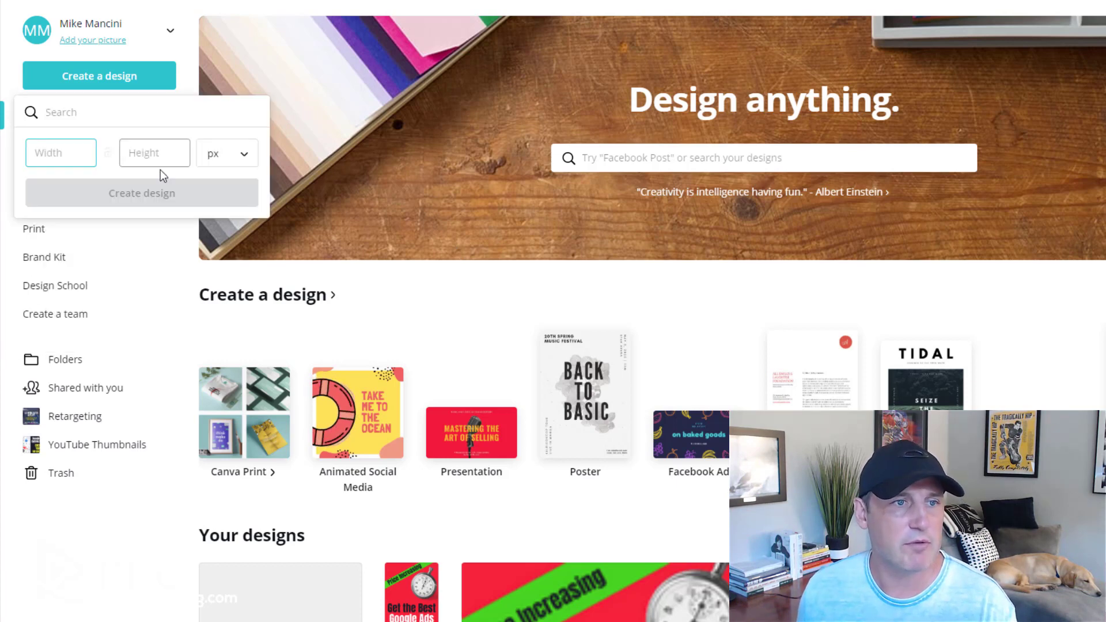
type("300")
key("Tab")
type("250")
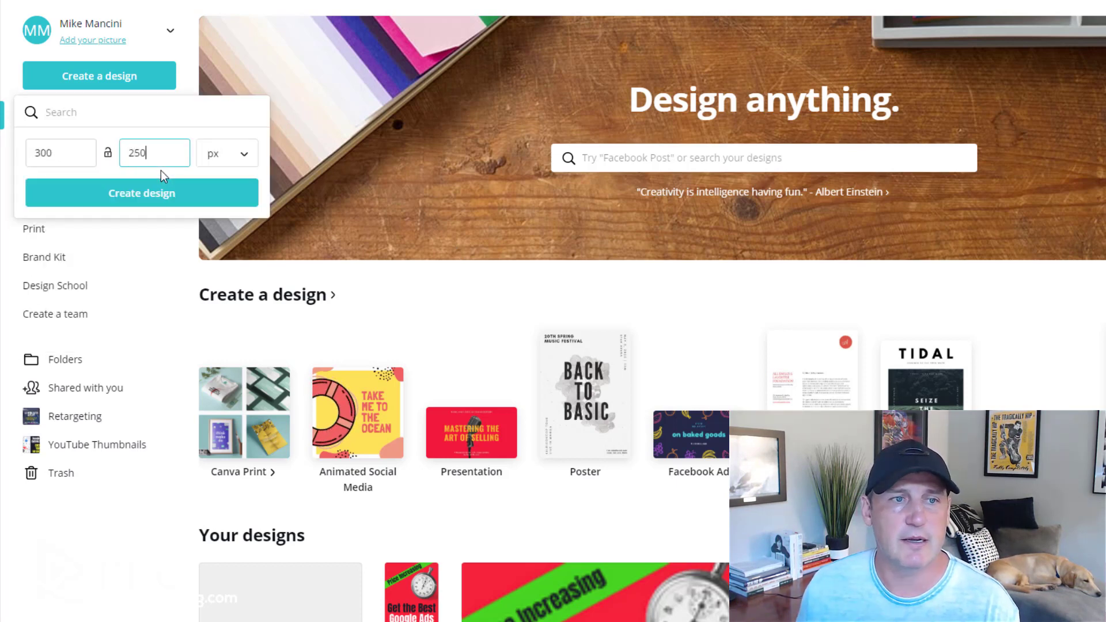
left_click(144, 197)
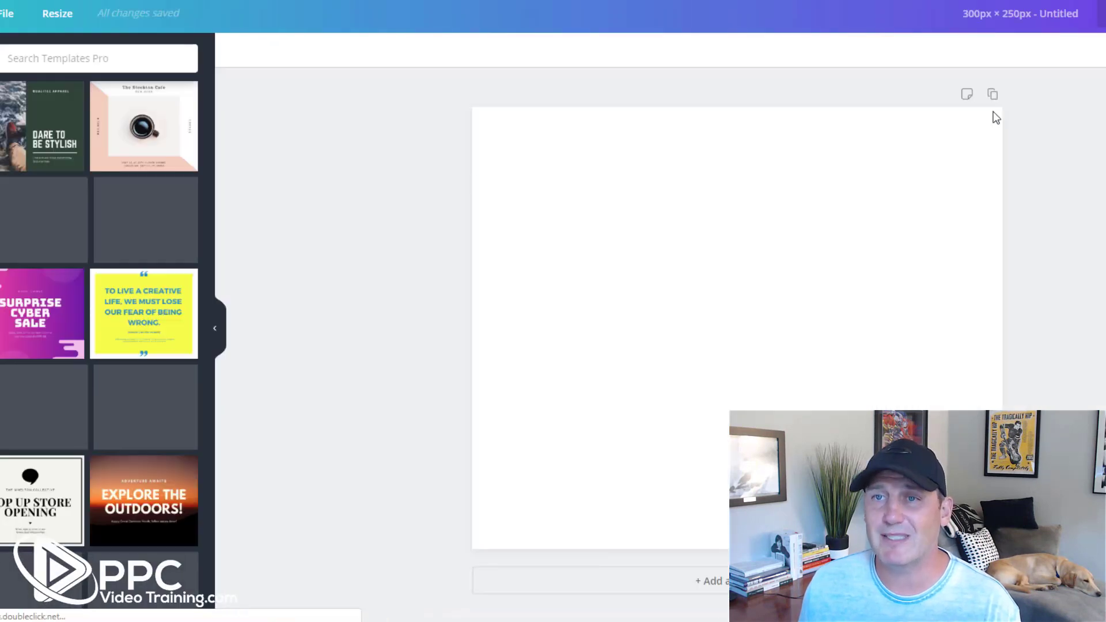
Name the design "We Want You Back - 300x250".
left_click(1035, 12)
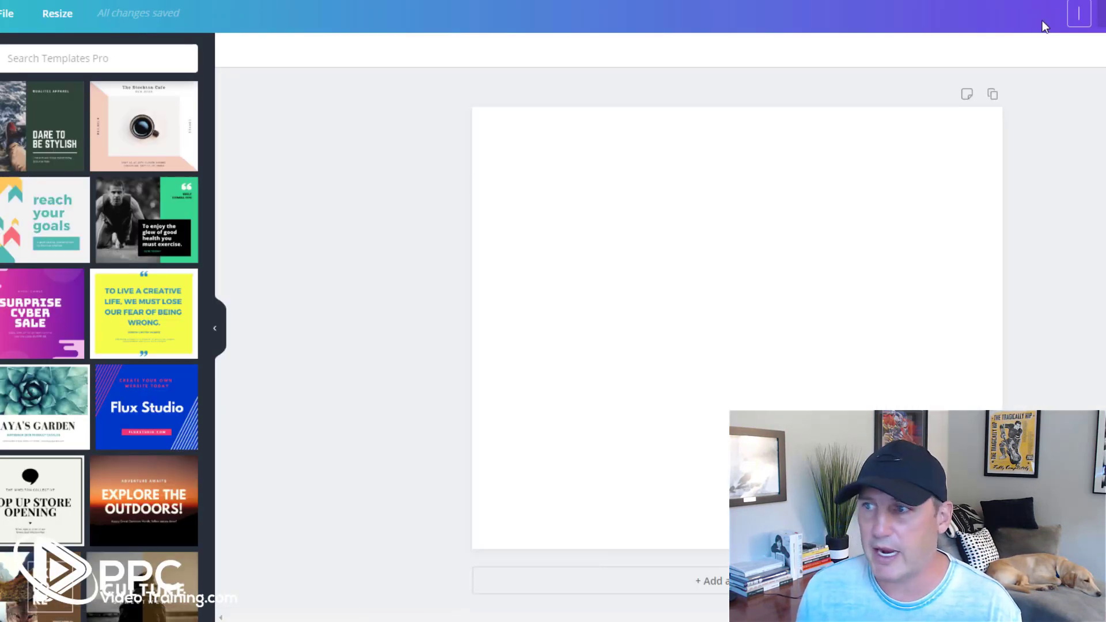
type("We ")
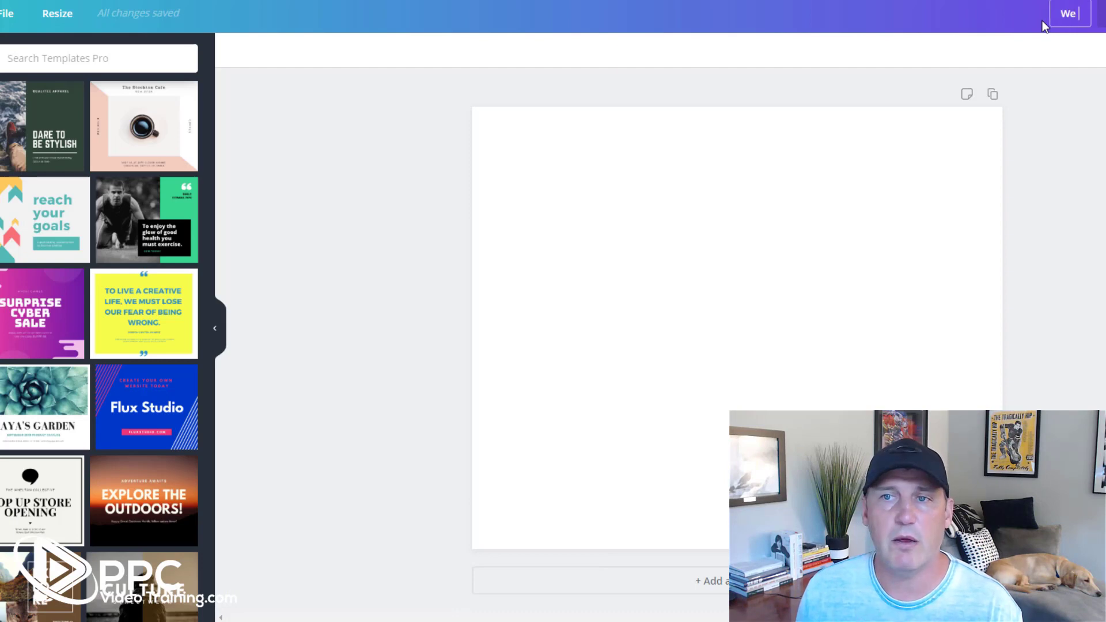
type("Want You Back ")
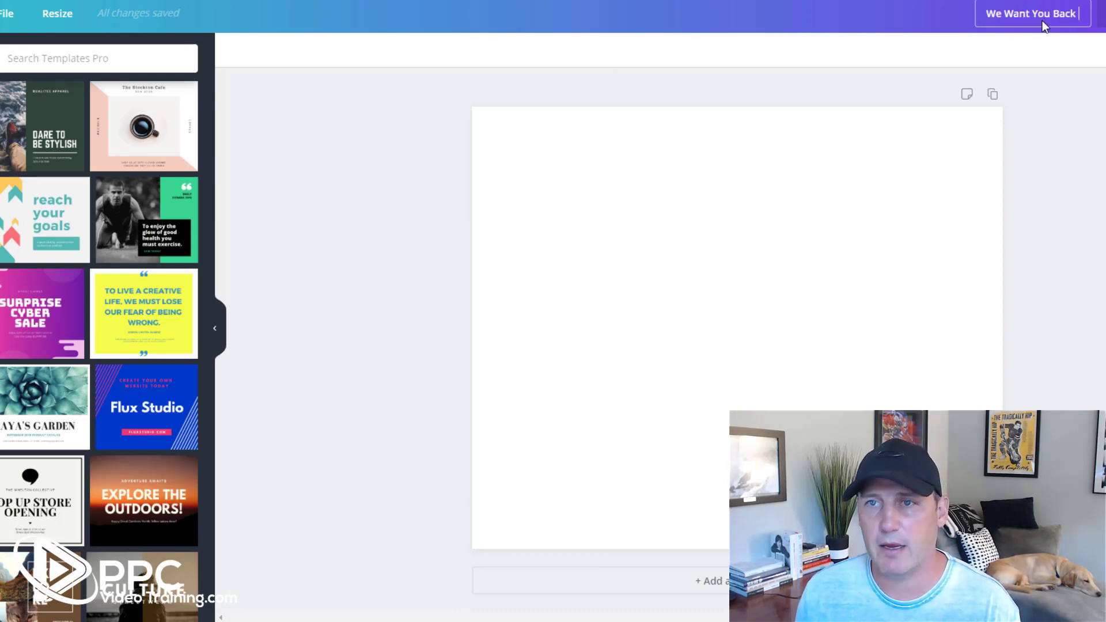
type("- 2")
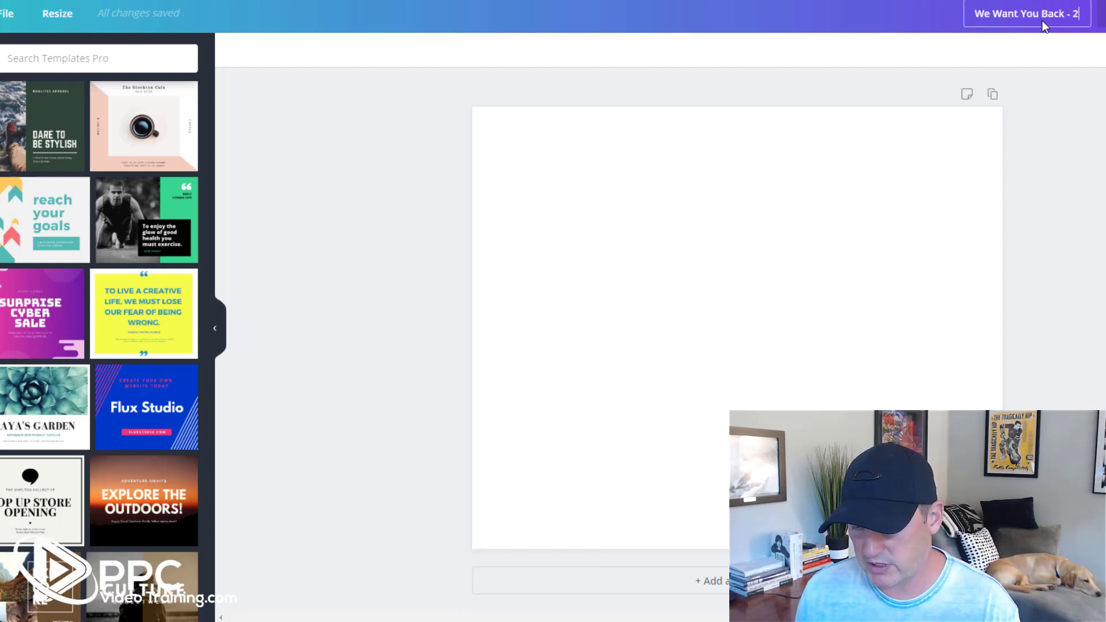
type("300x250")
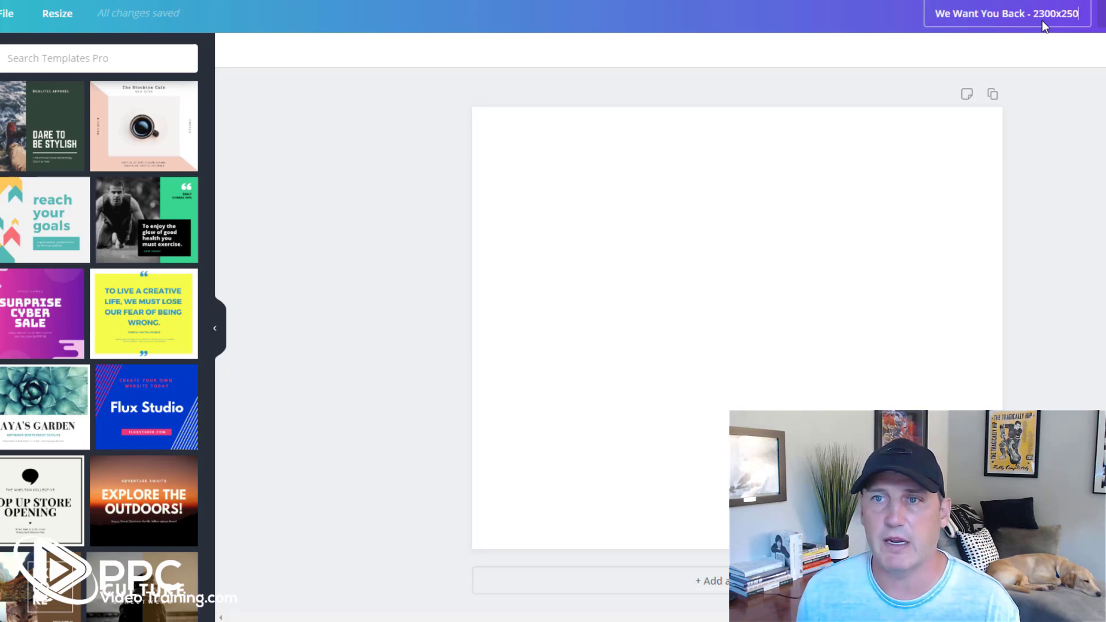
left_click(1040, 18)
key("BackSpace")
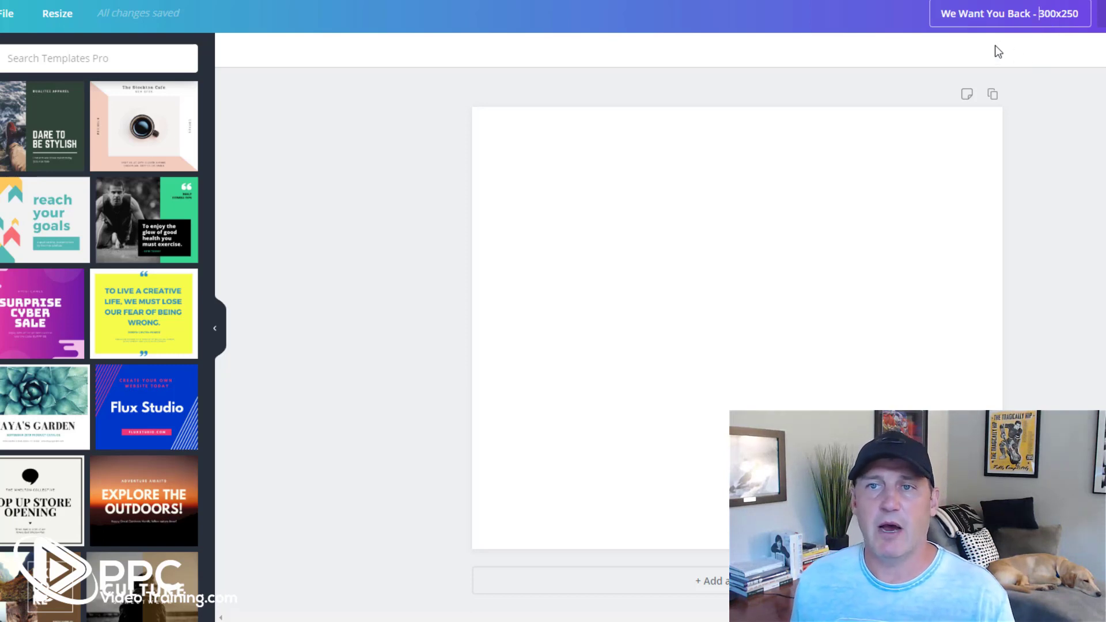
left_click(893, 13)
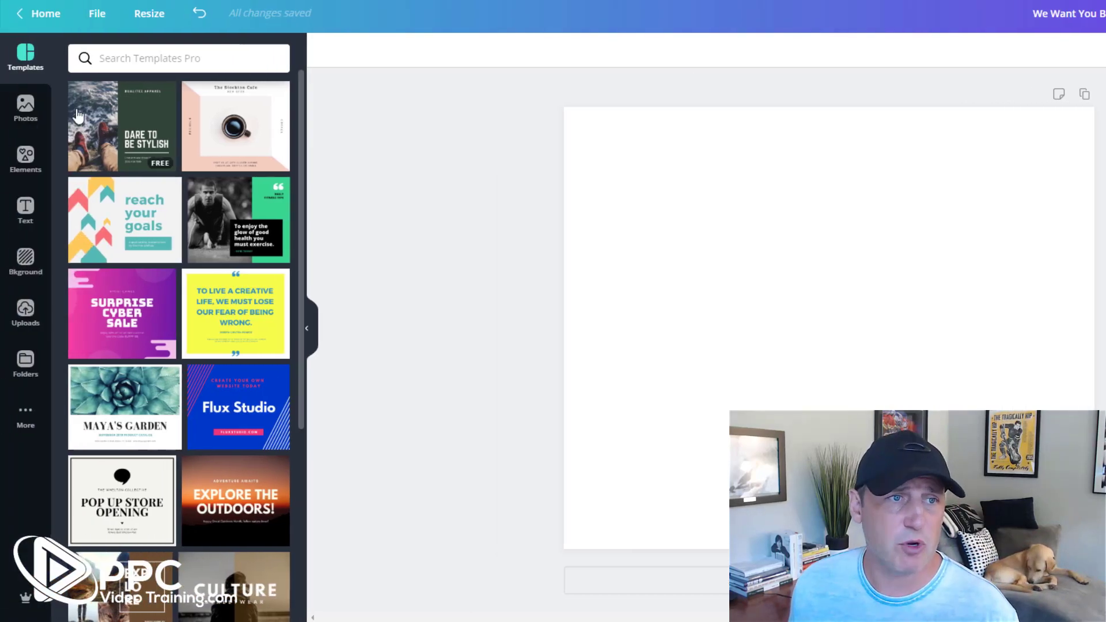
Open the photo library for the design.
left_click(25, 106)
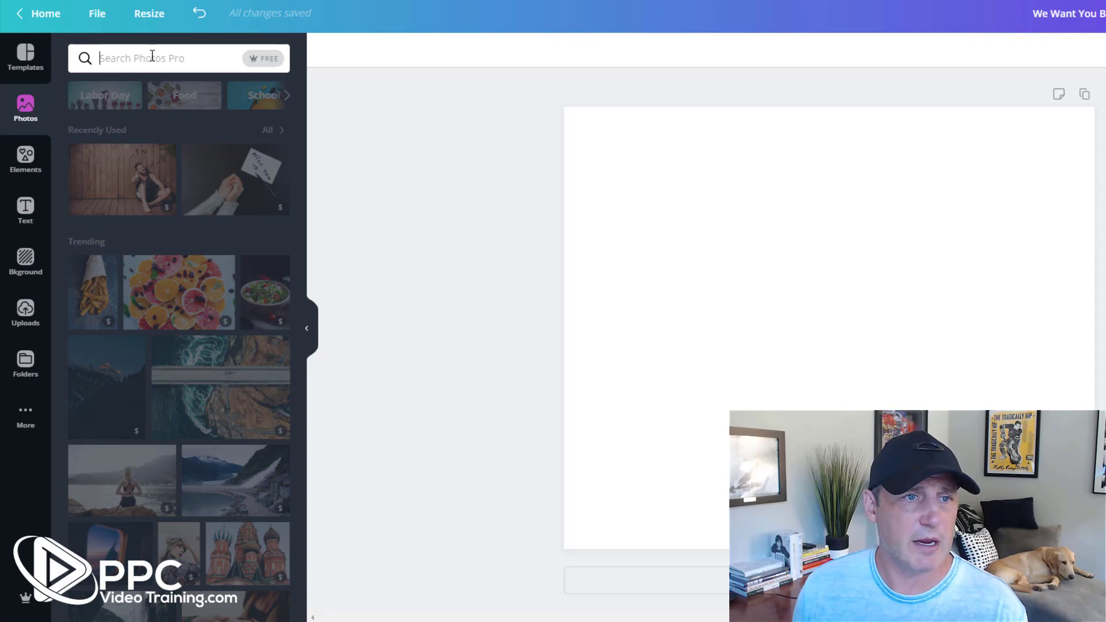
type("miss you")
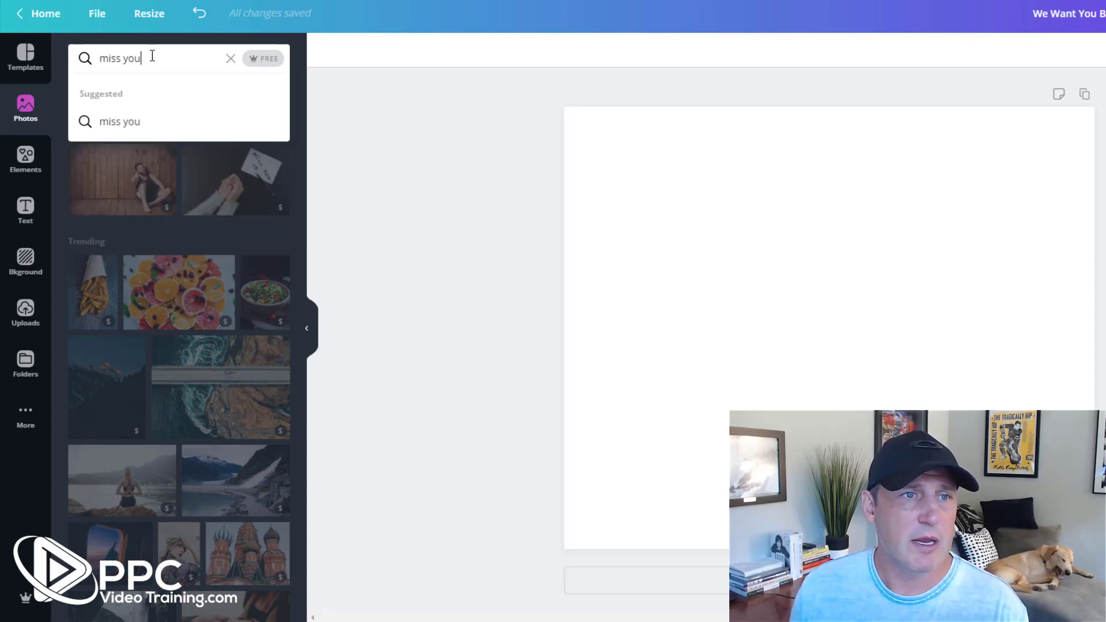
key("BackSpace")
key("BackSpace")
key("BackSpace")
key("BackSpace")
key("BackSpace")
key("BackSpace")
key("BackSpace")
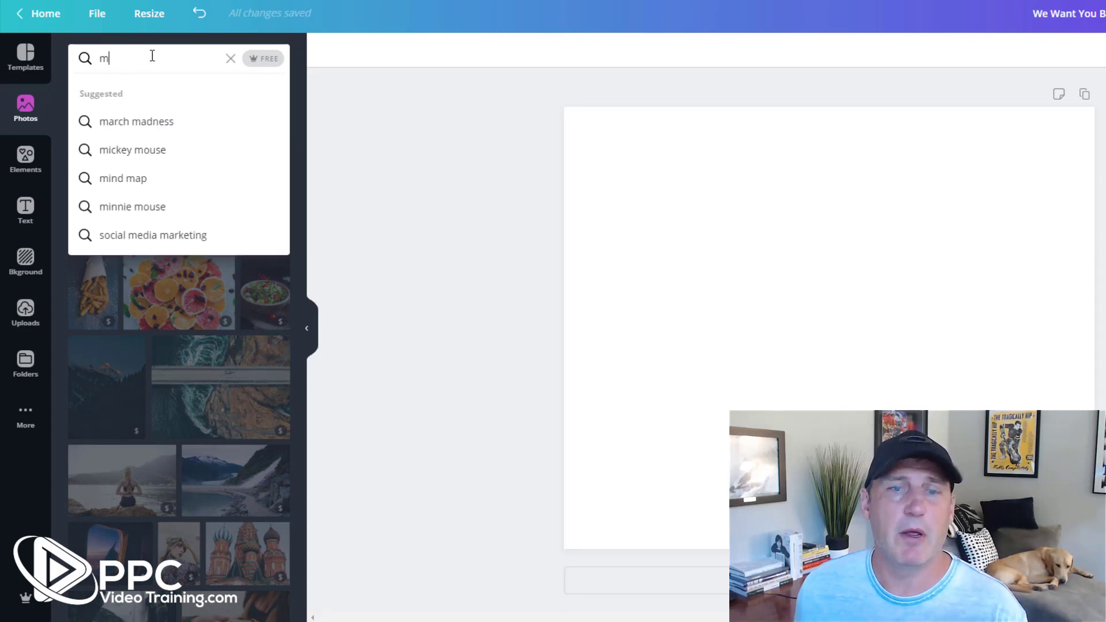
key("BackSpace")
left_click(531, 118)
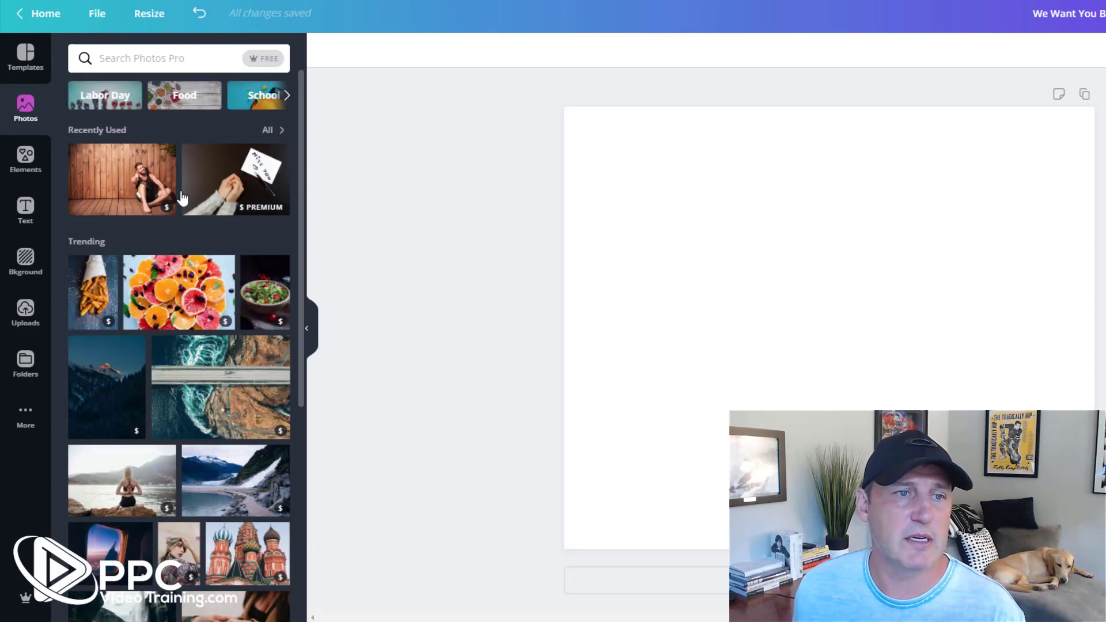
Add the recently used photo of the bearded man sitting against a wooden wall and purchase it to remove the watermarks.
mouse_move(133, 209)
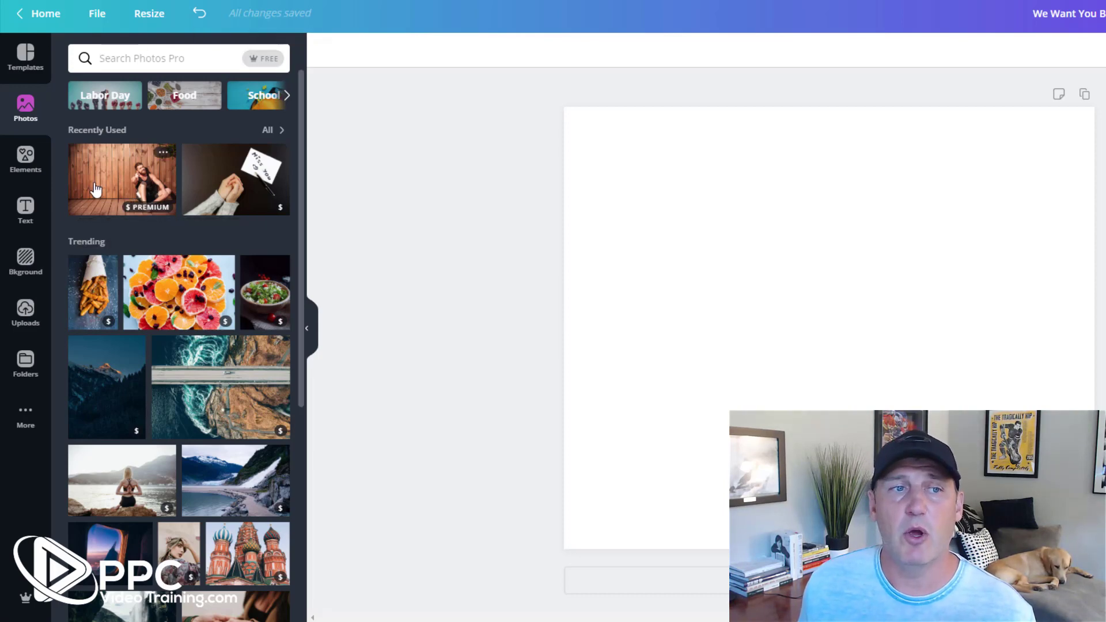
left_click(124, 175)
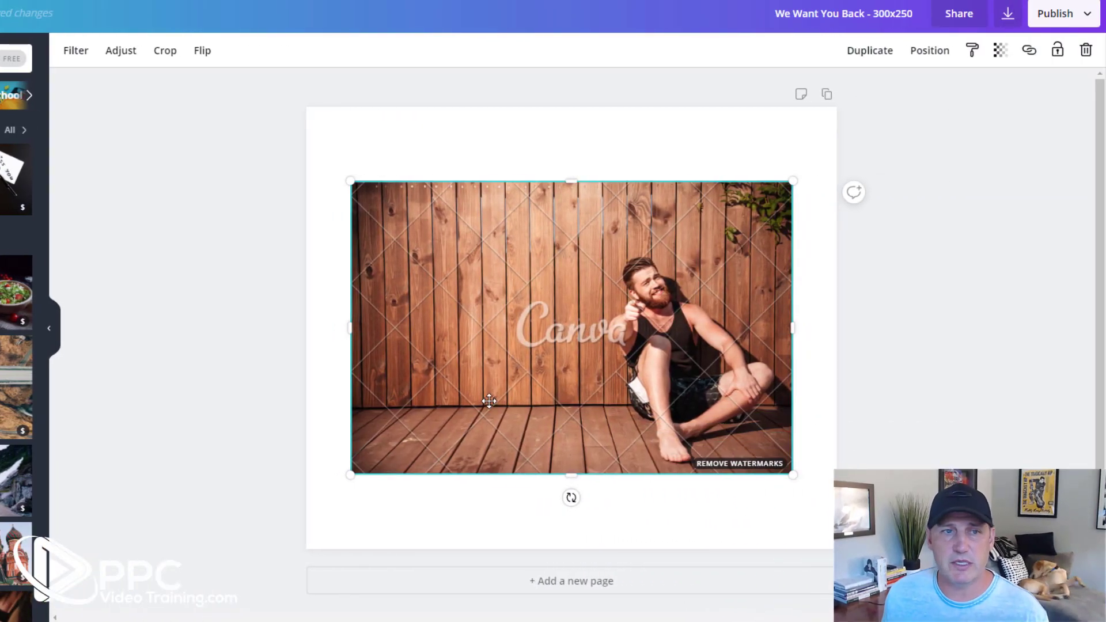
left_click(744, 472)
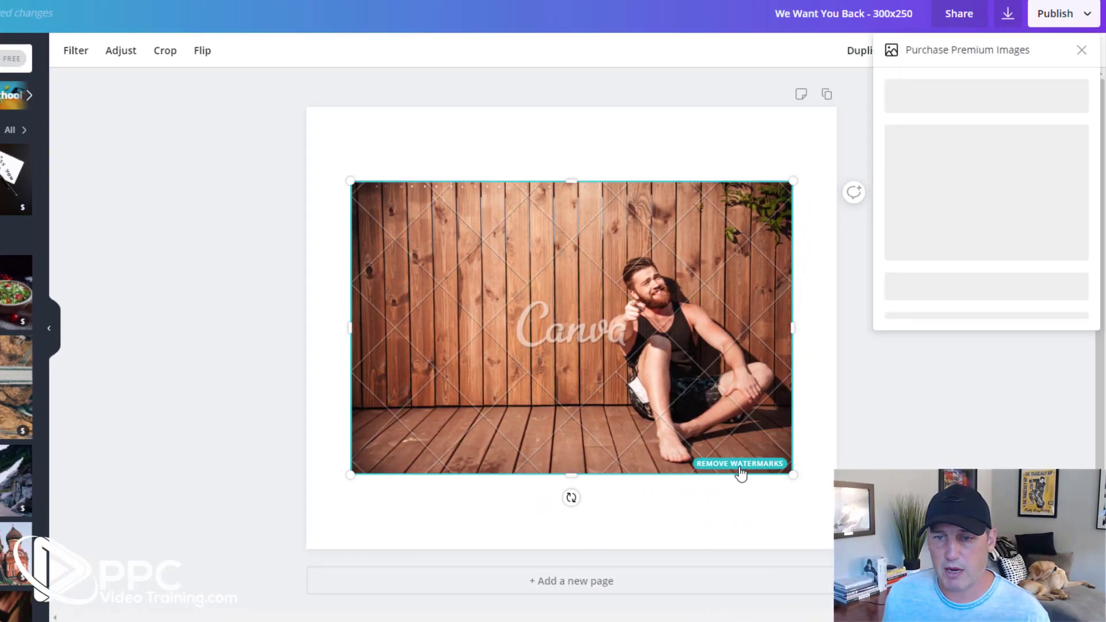
left_click(984, 147)
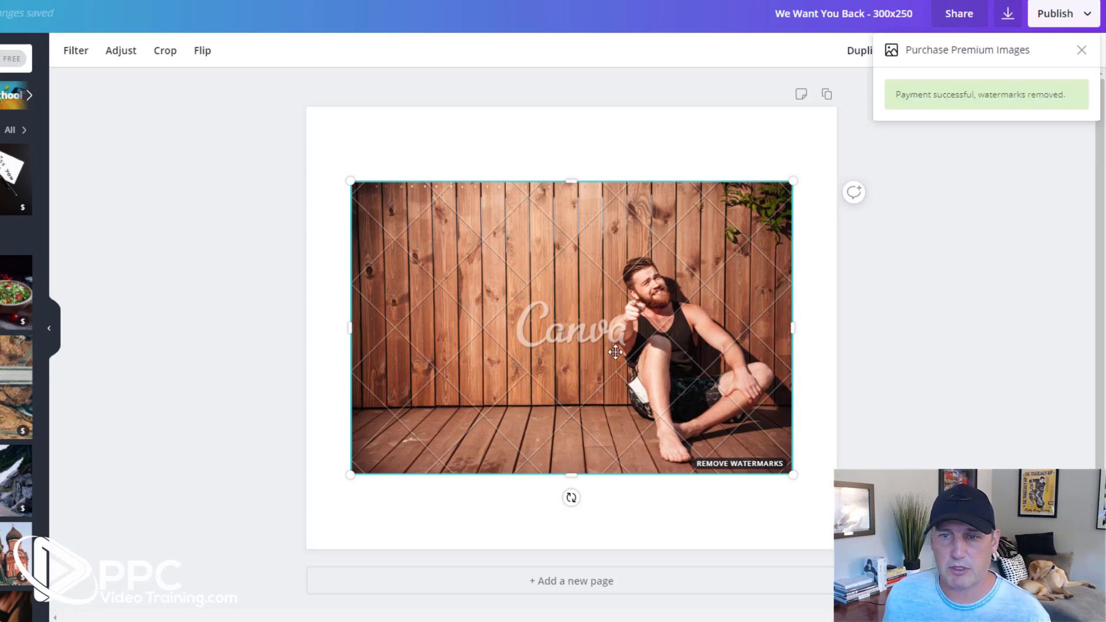
Enlarge and reposition the photo so it fills the whole canvas with the man on the right side.
left_click_drag(592, 350, 538, 259)
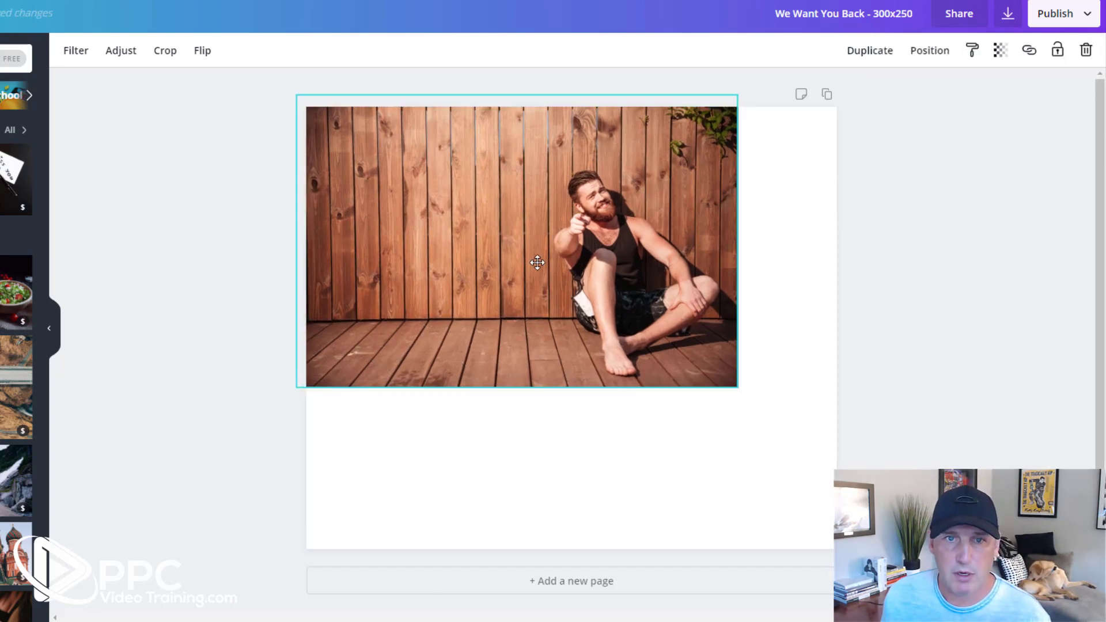
left_click_drag(735, 388, 1003, 595)
left_click_drag(685, 363, 542, 364)
left_click(74, 230)
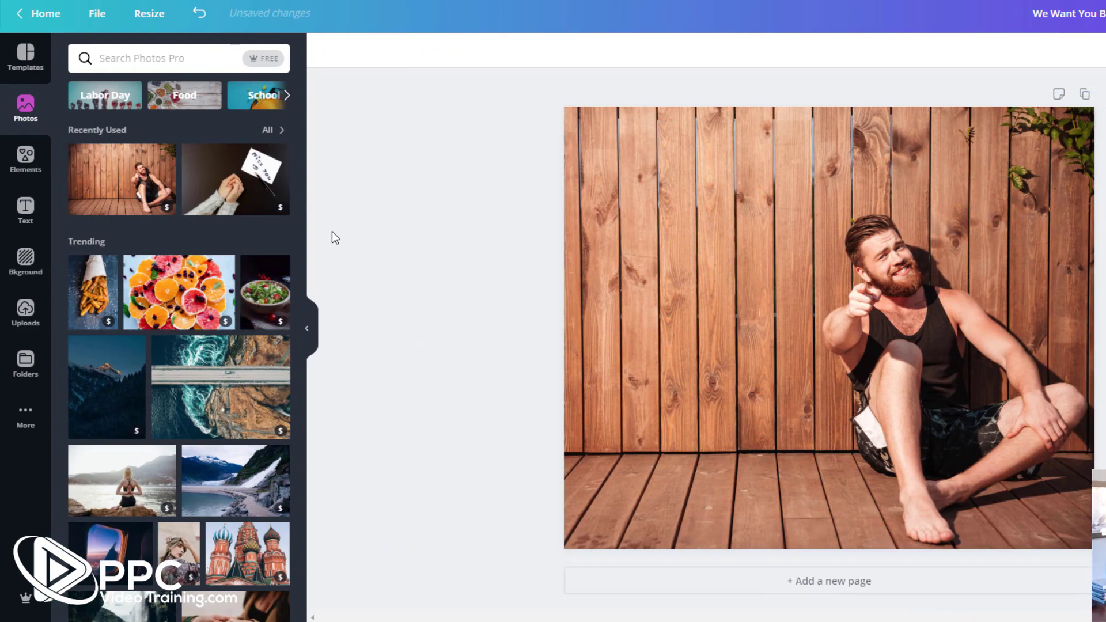
Add a heading to the design reading "Seriously. We Know You Want to See Inside.".
left_click(26, 210)
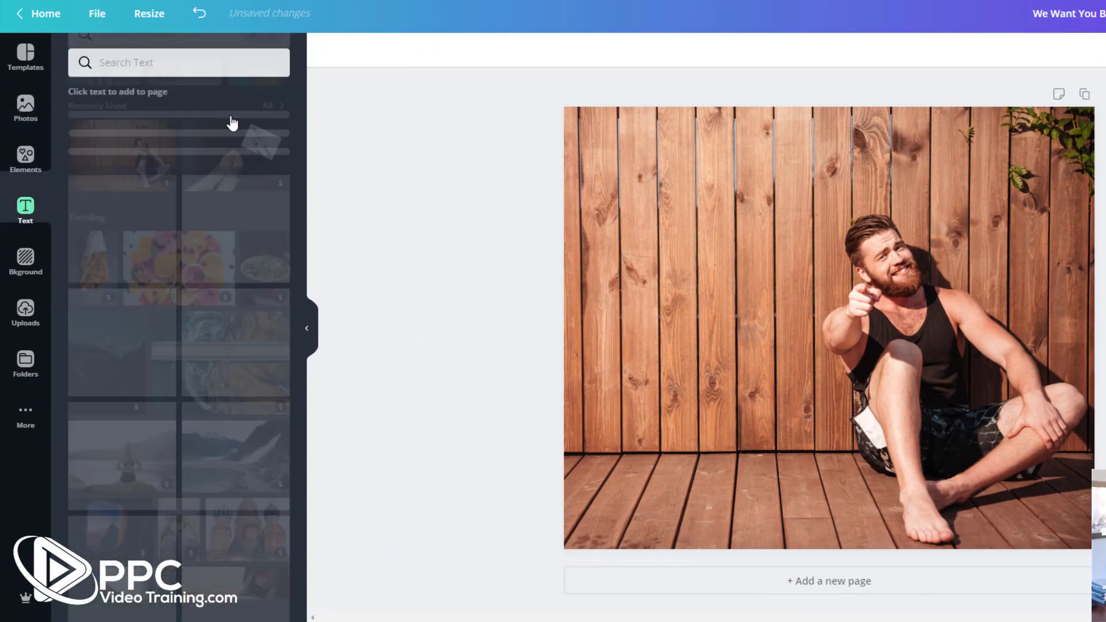
left_click(89, 111)
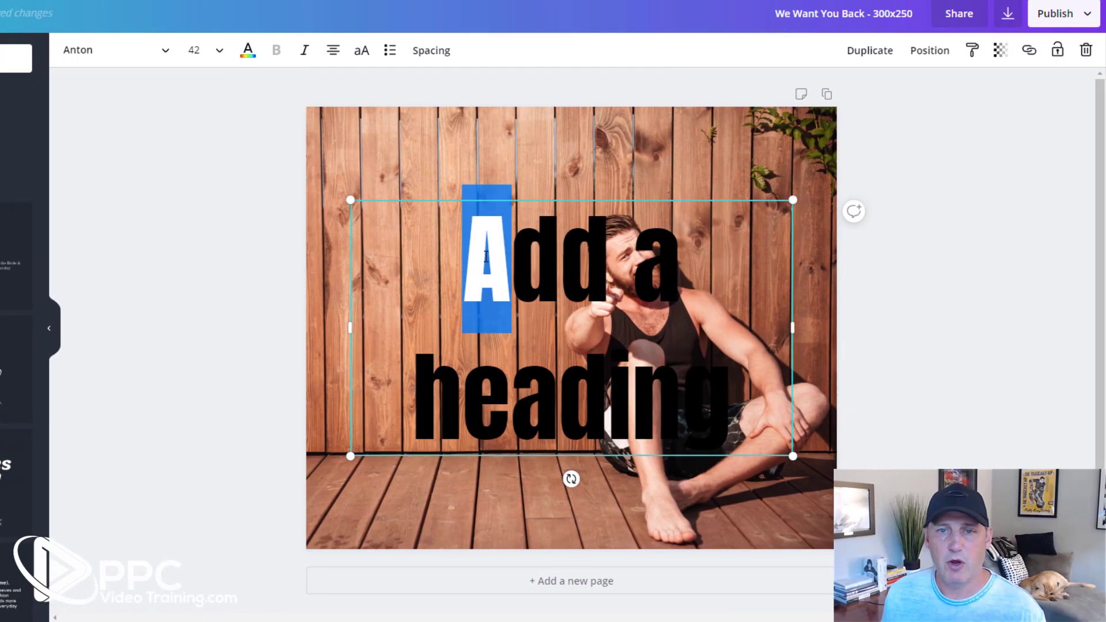
type("Seriou")
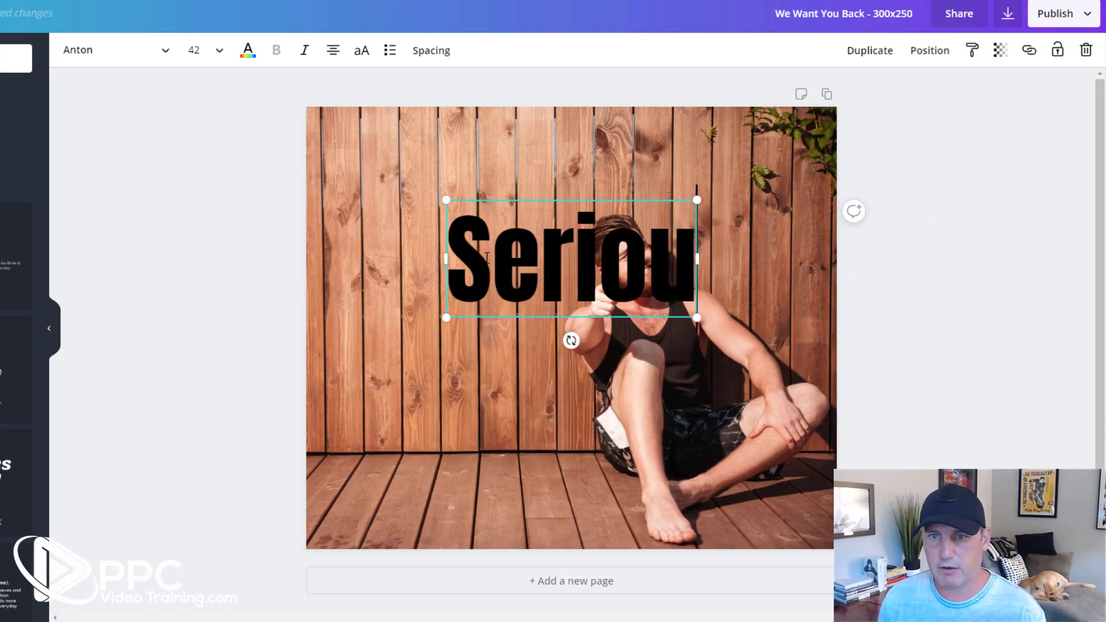
type("sly. We Kn")
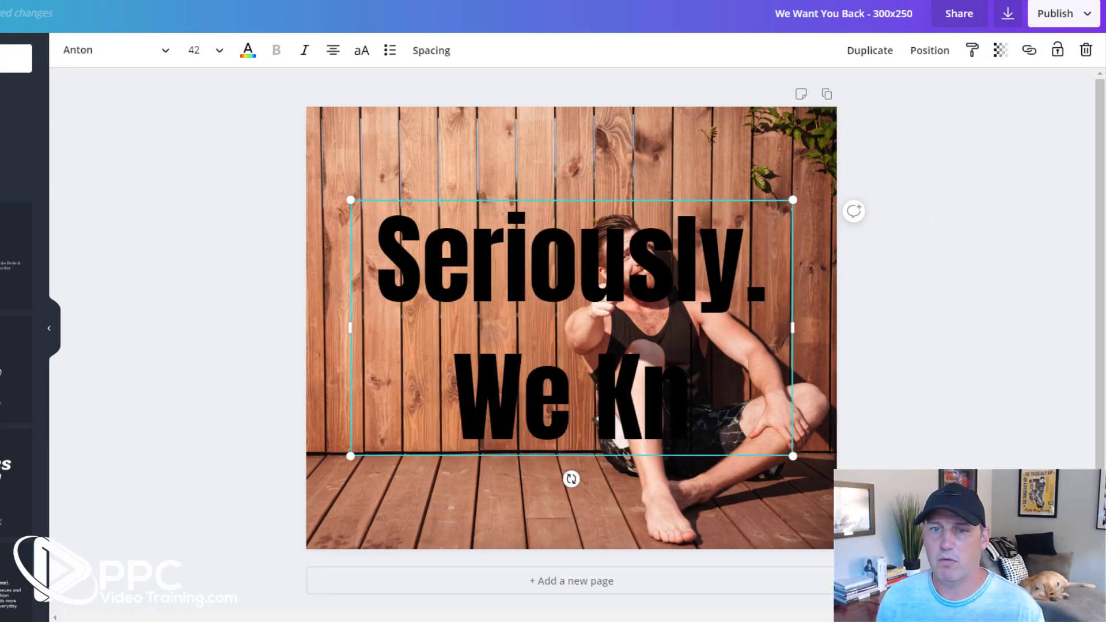
type("ow You Want t")
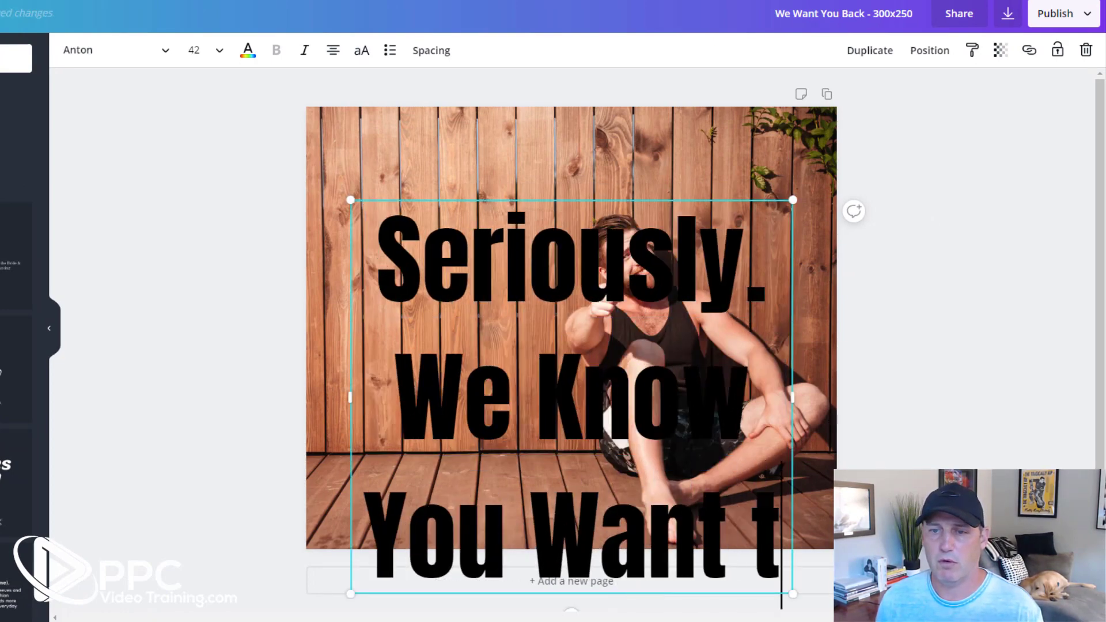
type("o See Inside.")
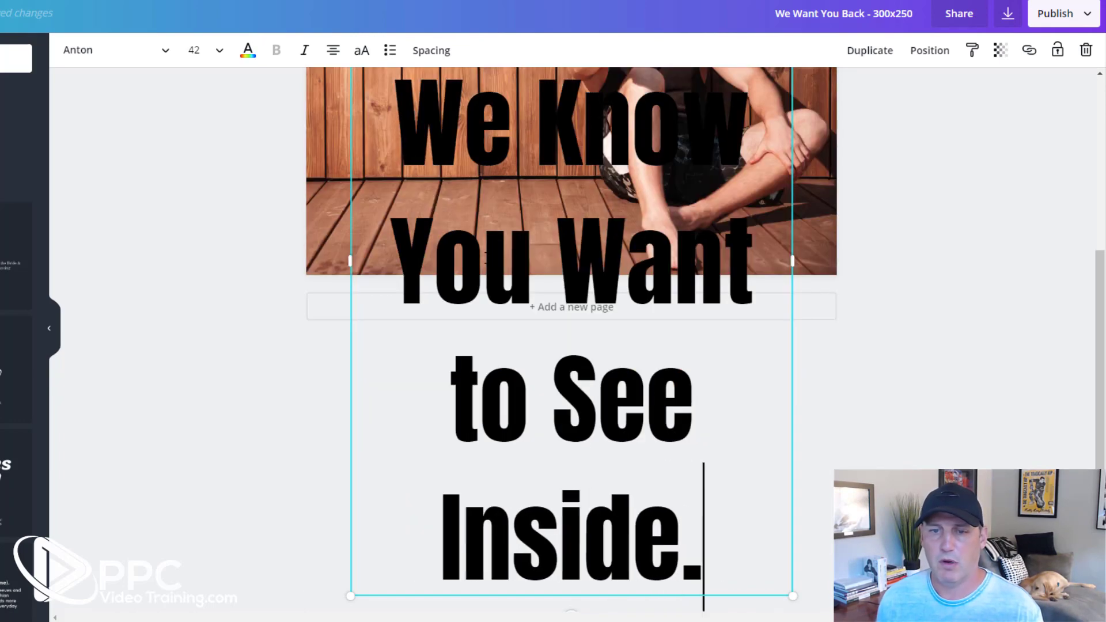
Set the font size of the entire heading to 32.
key("ctrl+a")
scroll(487, 257, "up", 3)
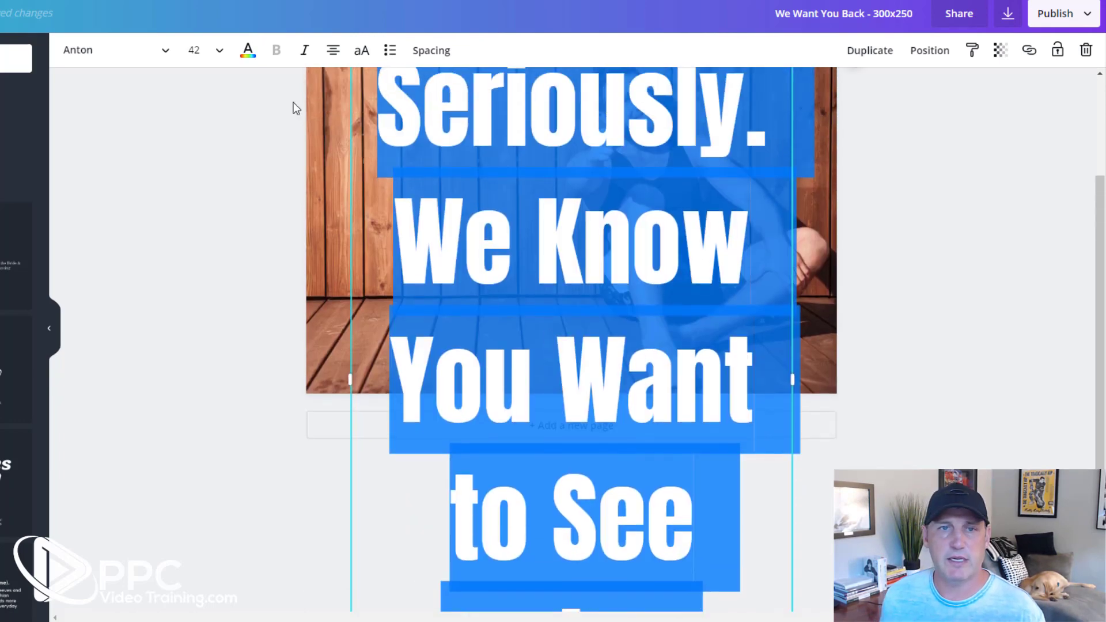
left_click(216, 52)
left_click(206, 202)
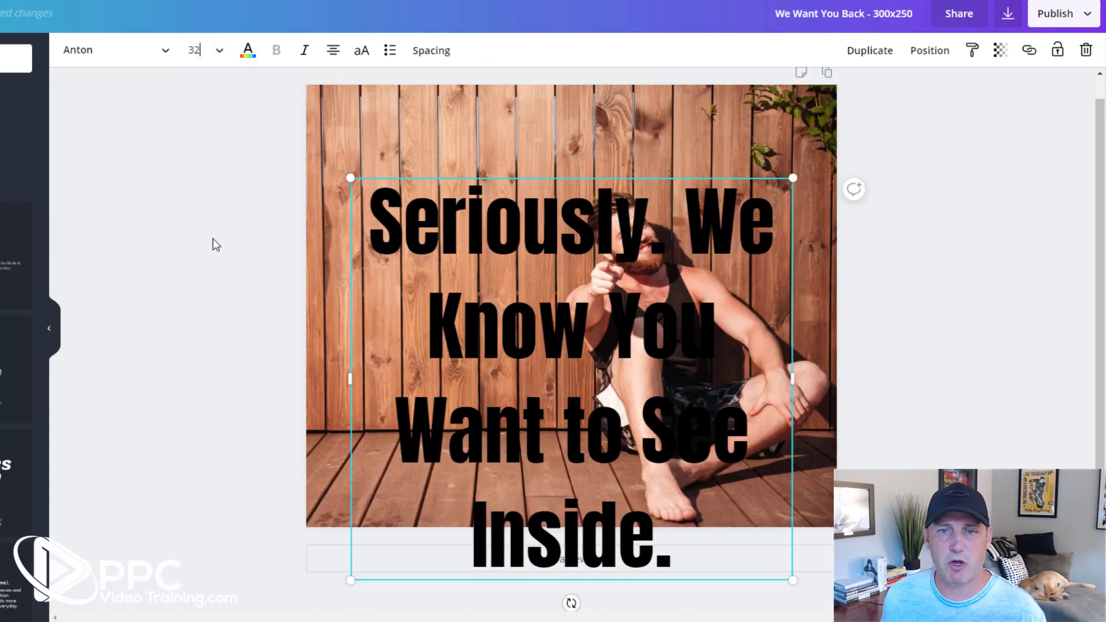
Set the line height of the whole heading to 0.99 and align its text left.
left_click(458, 240)
key("ctrl+a")
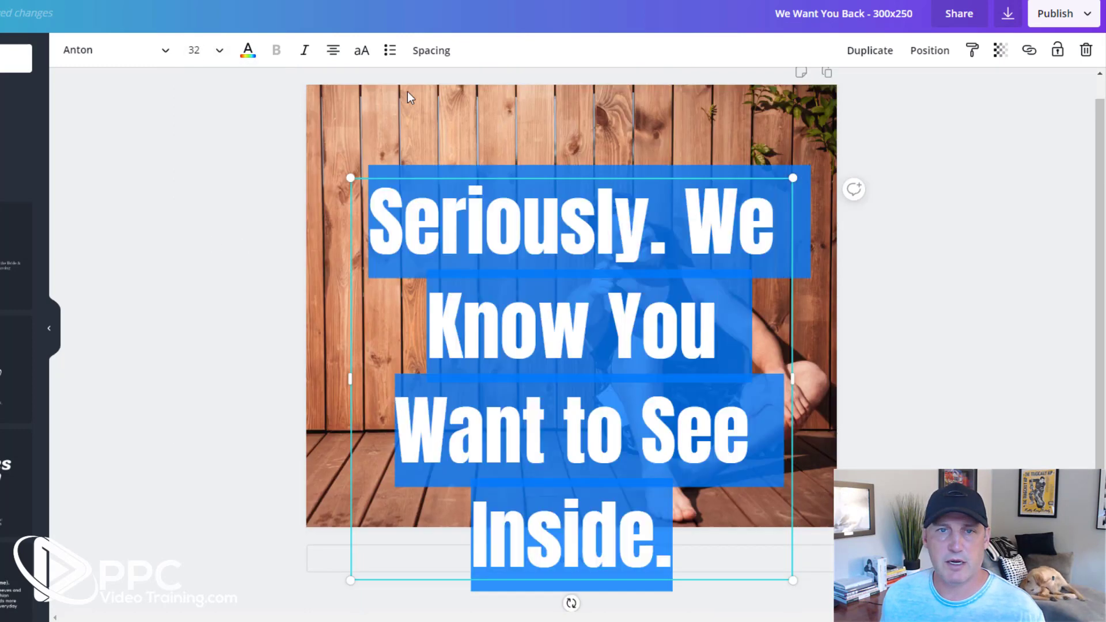
left_click(431, 51)
left_click_drag(530, 130, 511, 131)
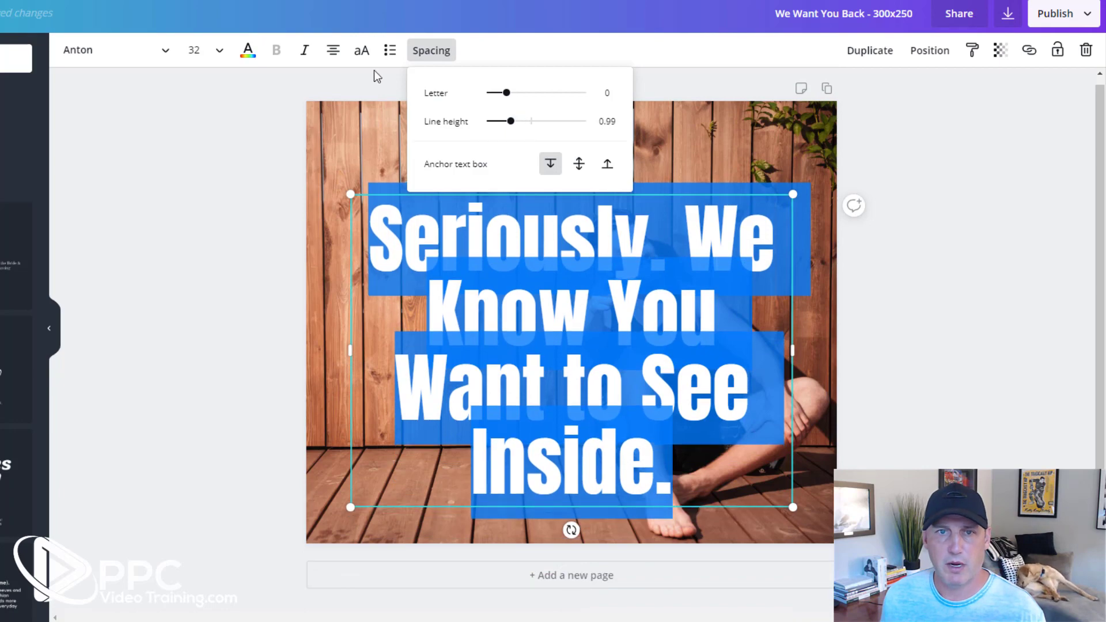
left_click(333, 51)
left_click(216, 188)
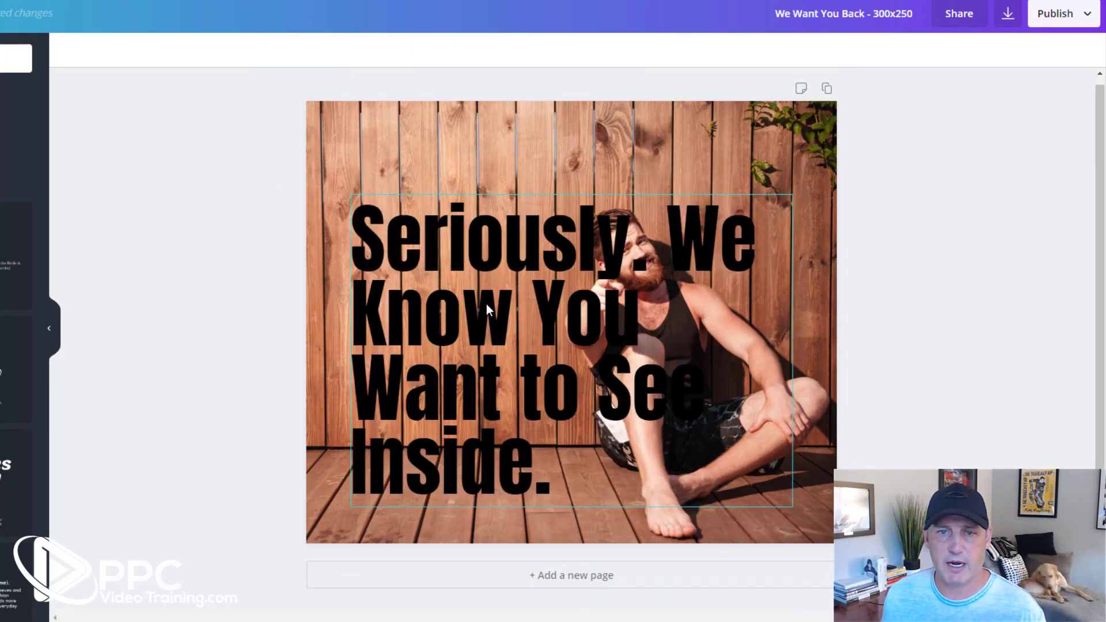
Move the heading to the upper-left corner of the photo and set its font size to 28.
left_click_drag(486, 303, 459, 218)
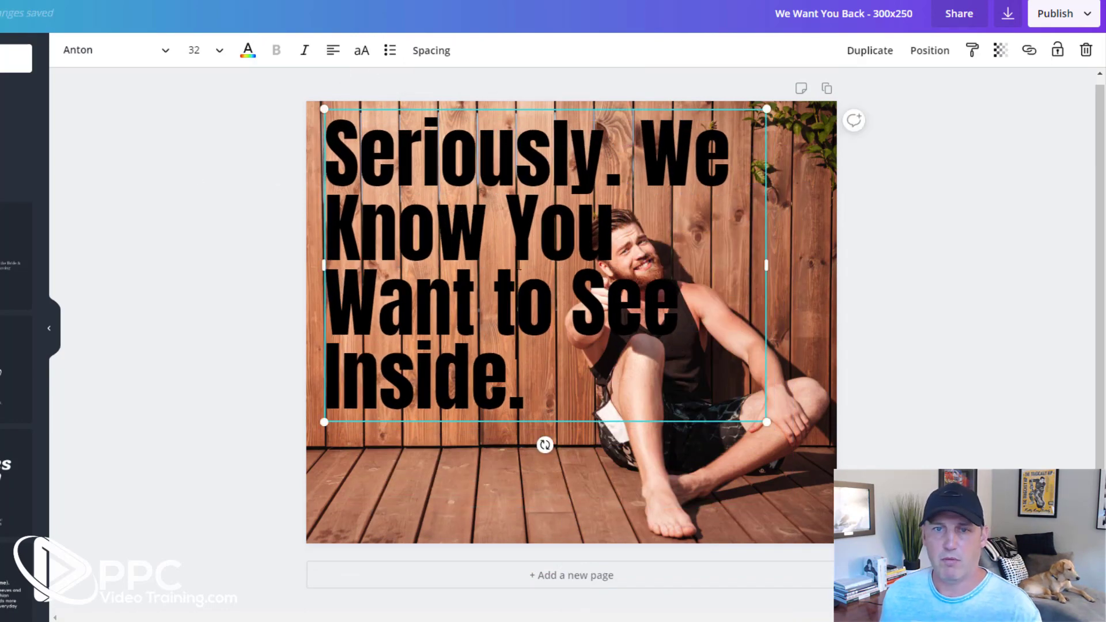
left_click(519, 265)
left_click(218, 52)
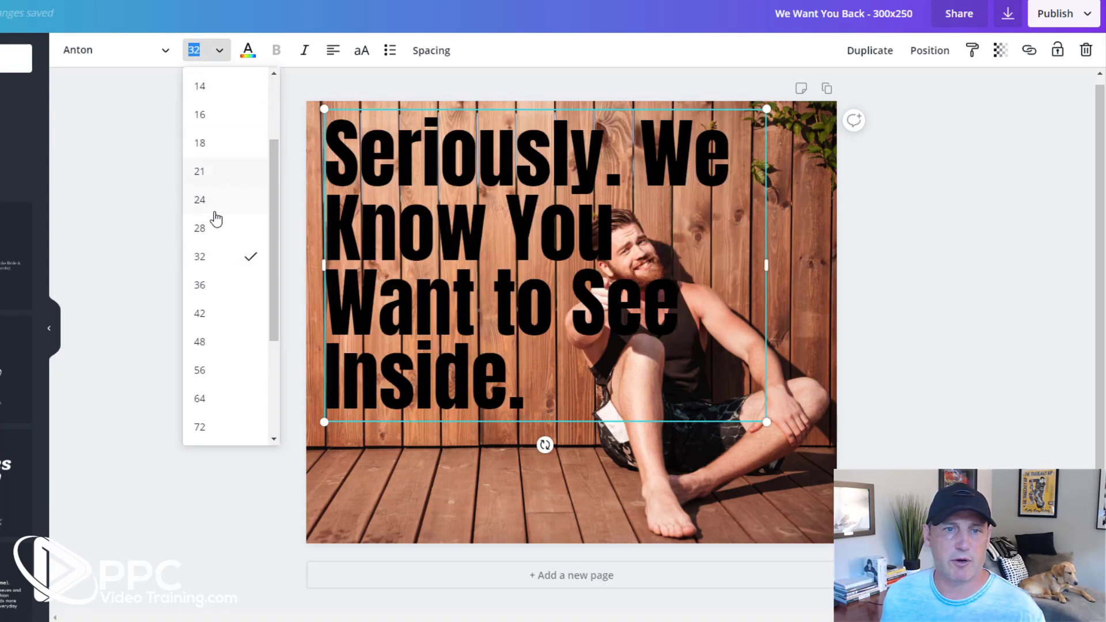
left_click(215, 227)
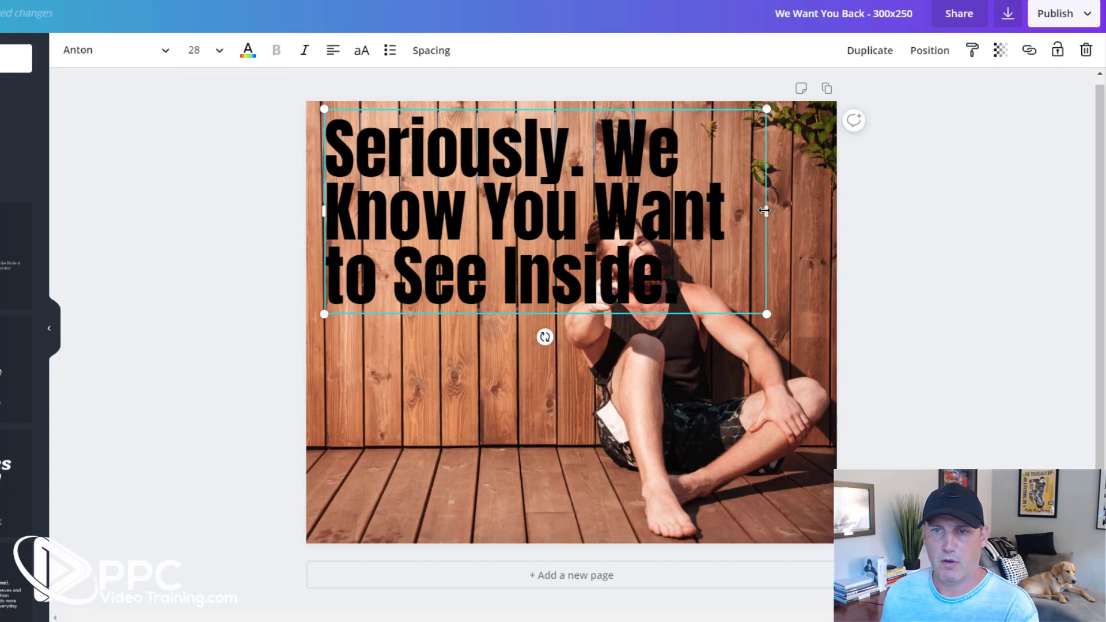
Widen the heading's text box almost to the right edge of the design and place the cursor after "We".
left_click_drag(766, 211, 832, 233)
left_click(738, 164)
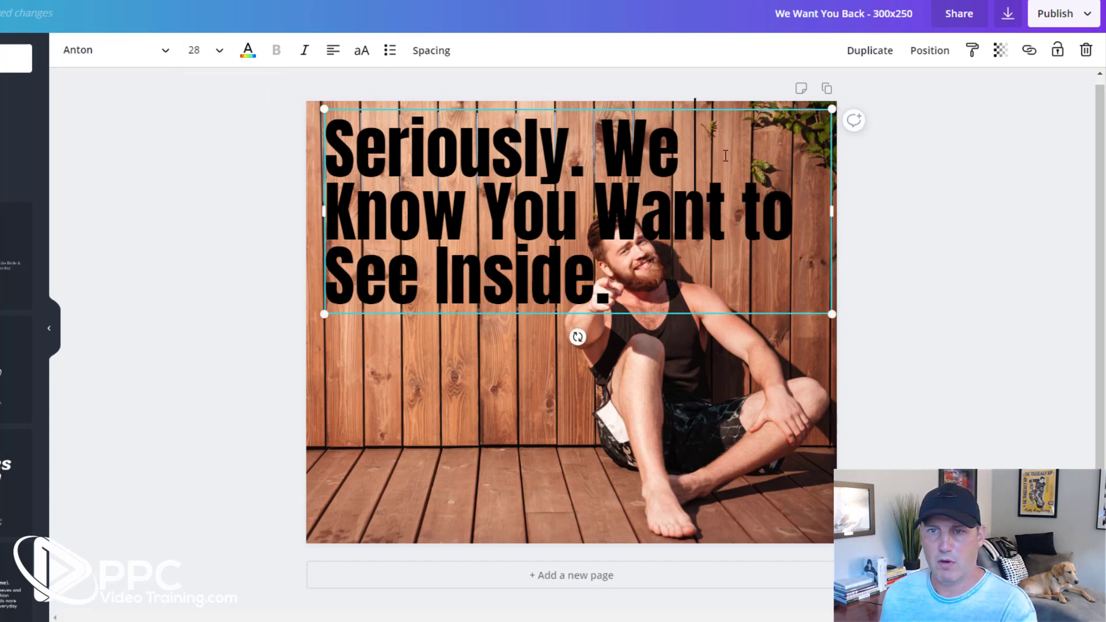
Widen the heading's text box slightly past the design's right edge and set the whole heading's font size to 24.
key("Delete")
type("K")
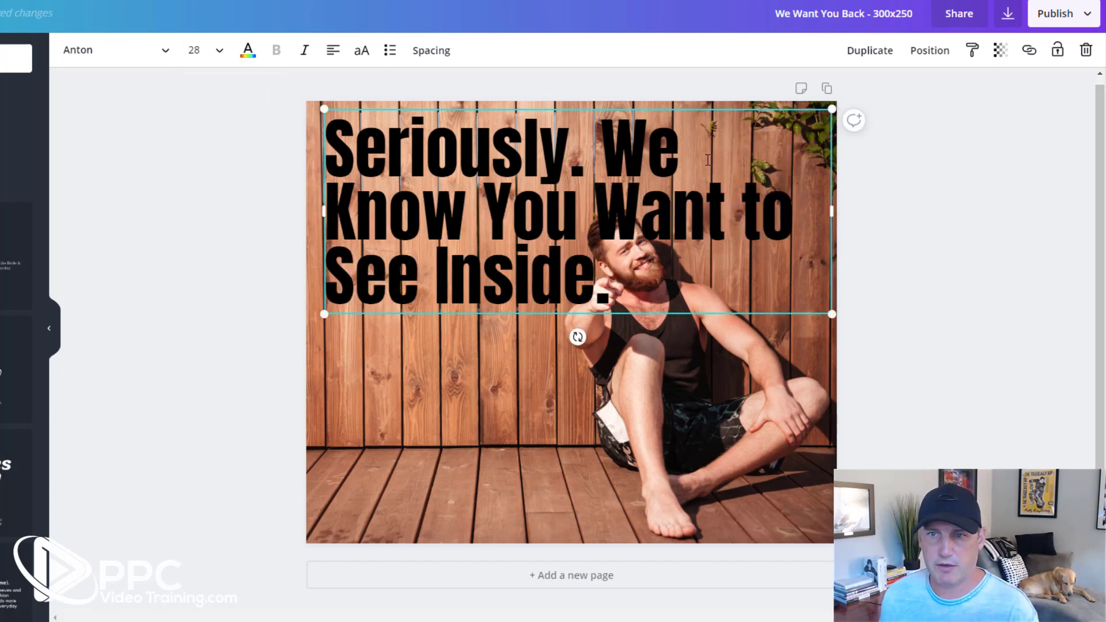
left_click_drag(832, 211, 858, 211)
key("ctrl+a")
left_click(220, 51)
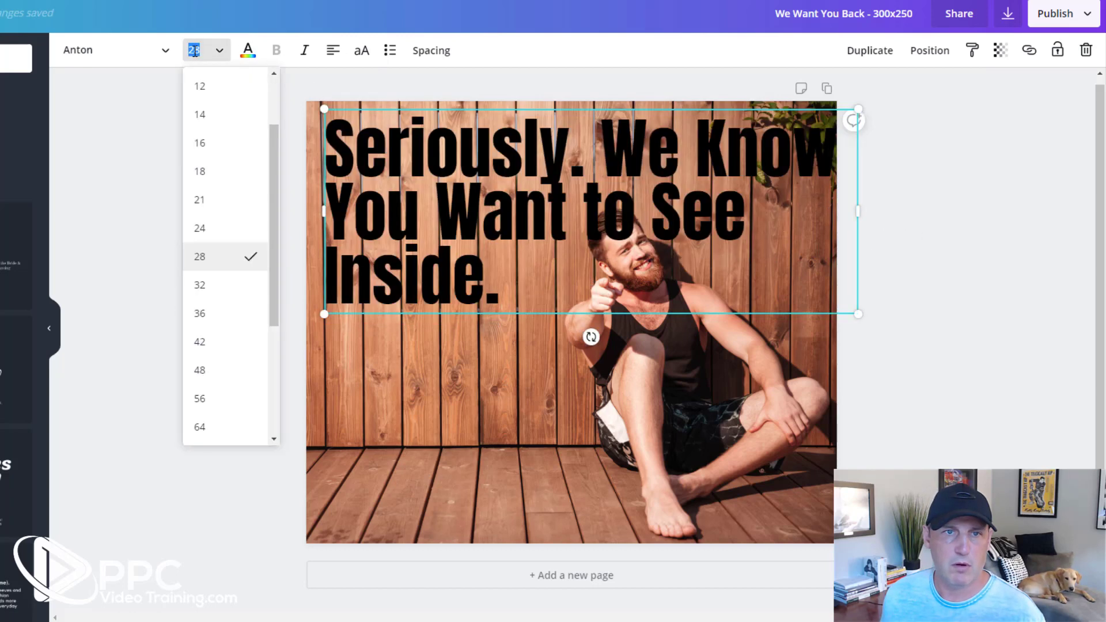
left_click(219, 229)
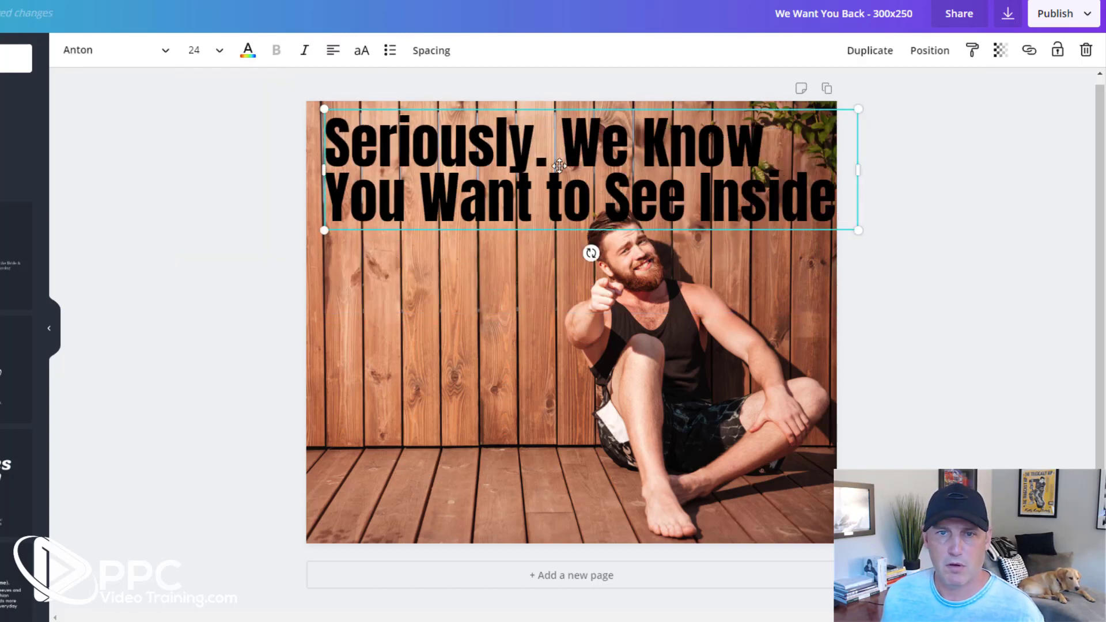
Break the heading's lines after "You Want" and after "to See" so the text clears the man's face.
double_click(485, 194)
left_click(548, 193)
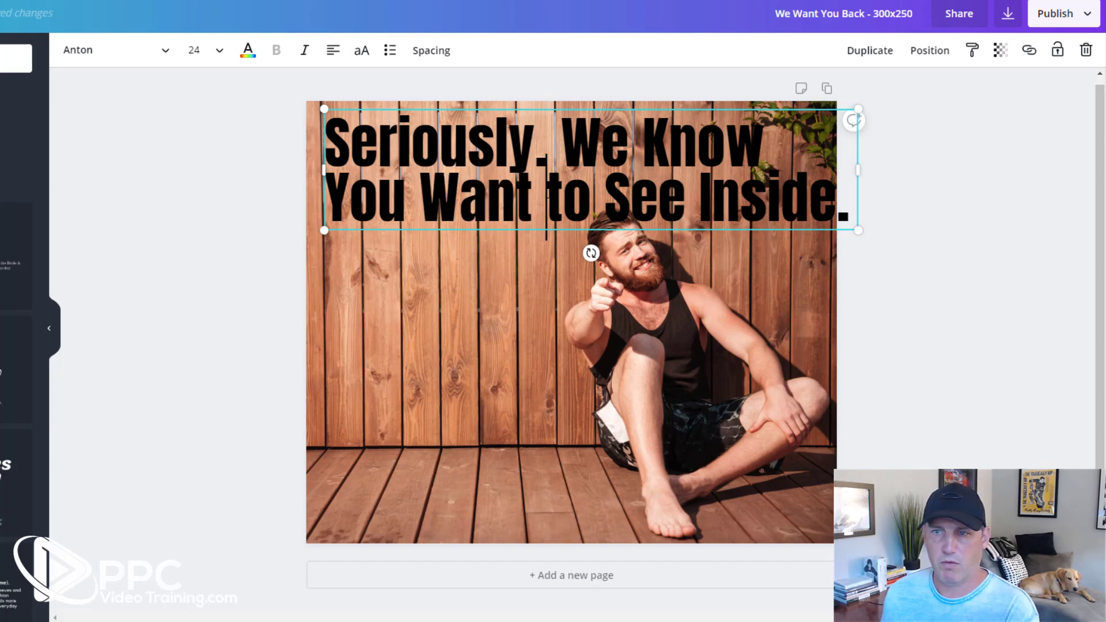
key("BackSpace")
key("Return")
left_click(480, 248)
key("BackSpace")
key("Return")
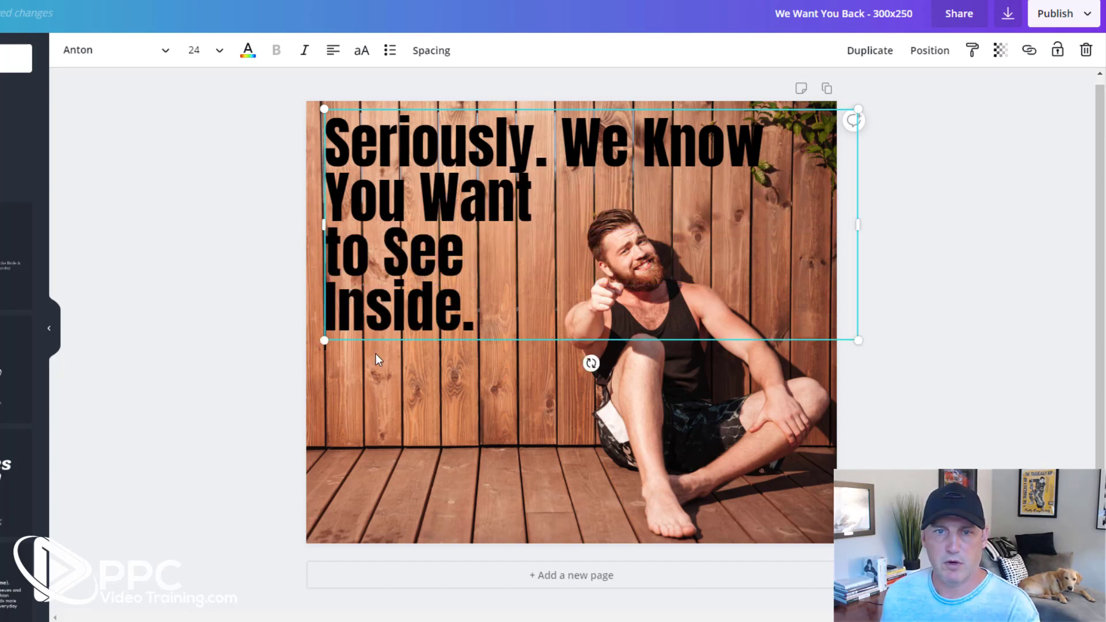
left_click(243, 310)
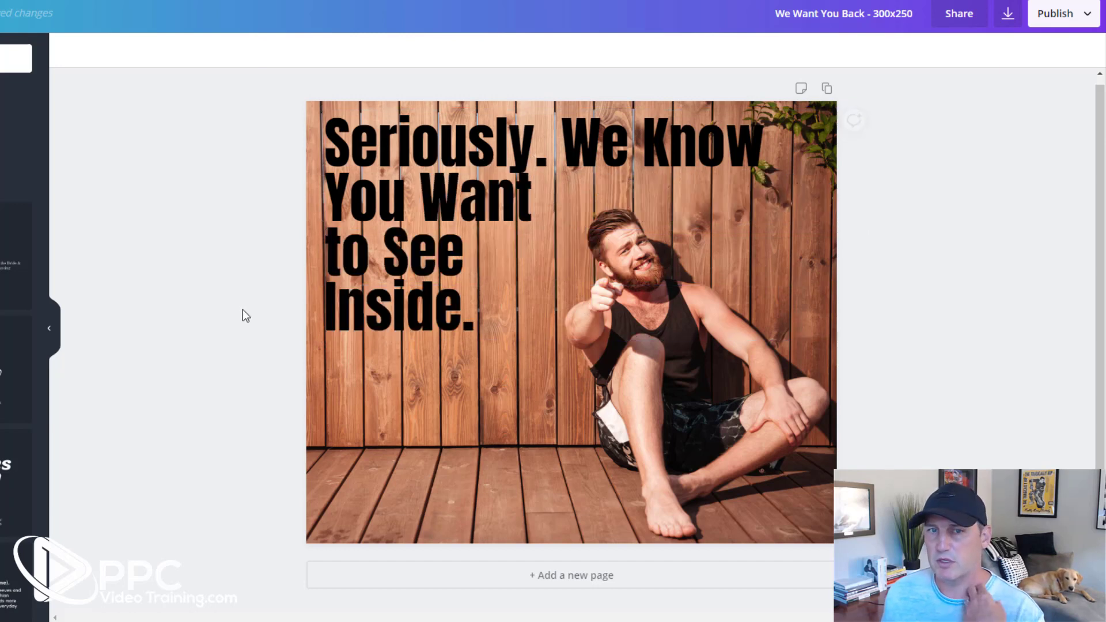
Set the line height of the whole heading to 1.09 and shift the heading slightly down and to the right.
left_click(377, 275)
double_click(367, 187)
key("ctrl+a")
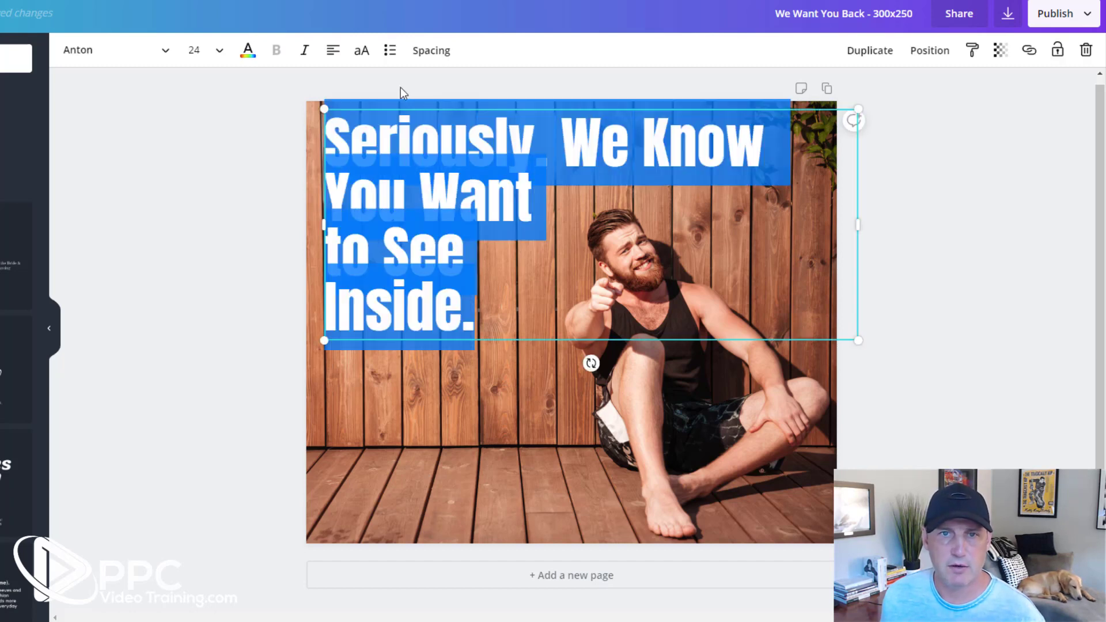
left_click(431, 50)
left_click_drag(508, 122, 516, 123)
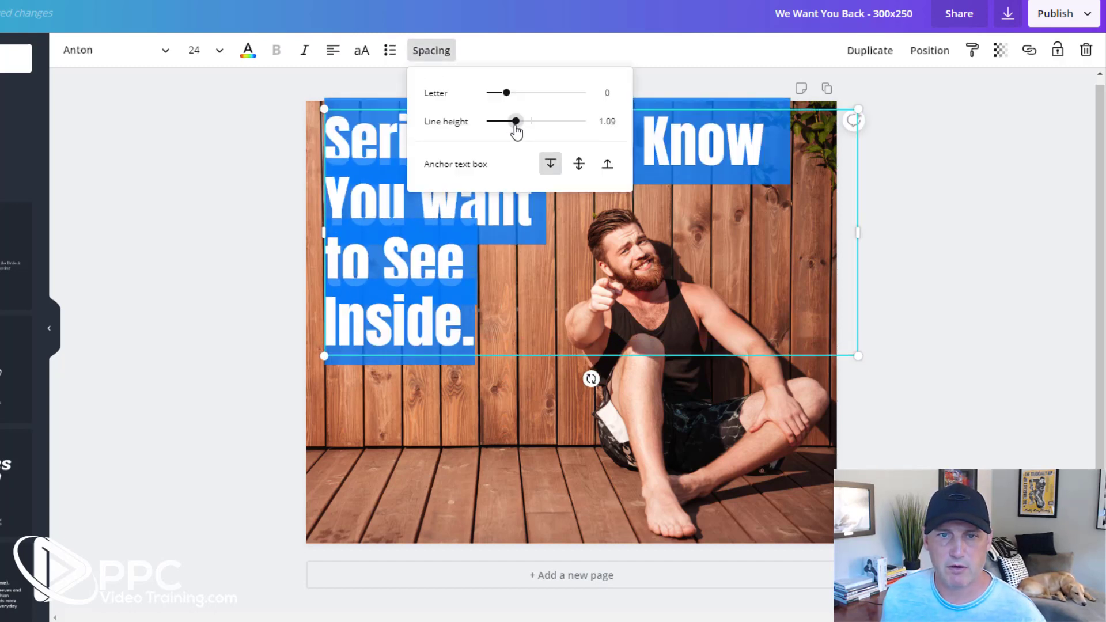
left_click(251, 206)
left_click_drag(397, 200, 402, 209)
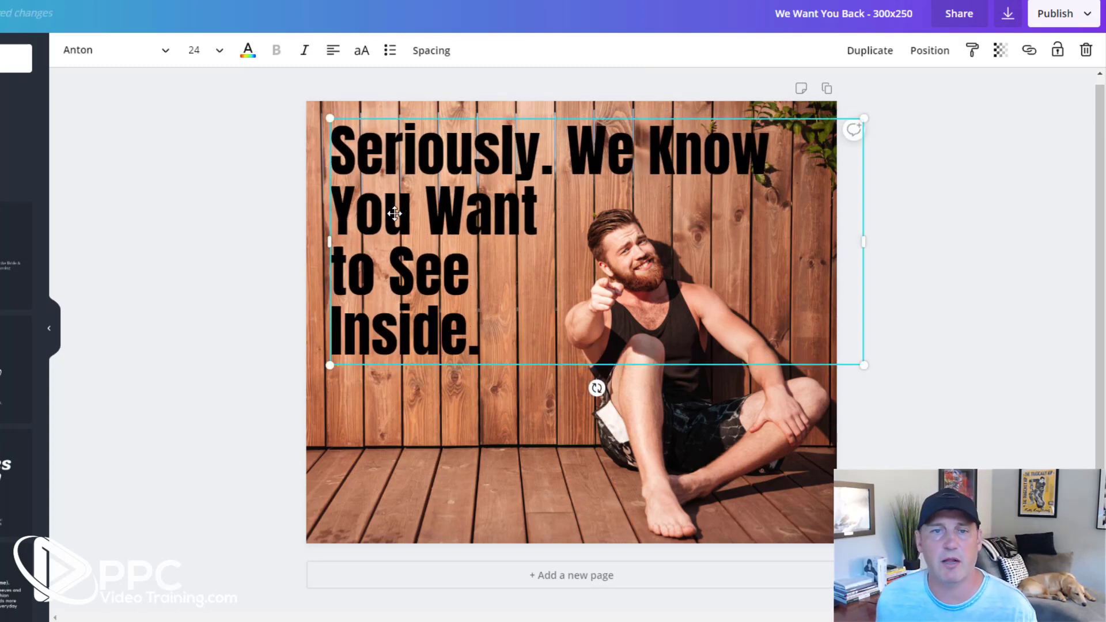
Change the text color of the whole heading to yellow.
double_click(402, 208)
key("ctrl+a")
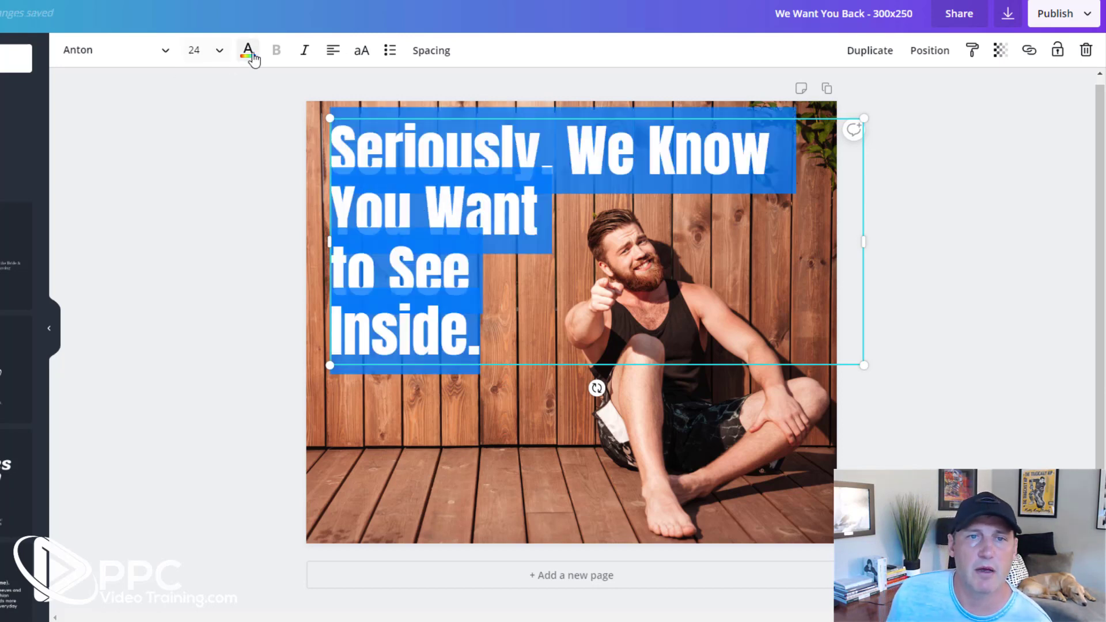
left_click(248, 50)
left_click(1, 132)
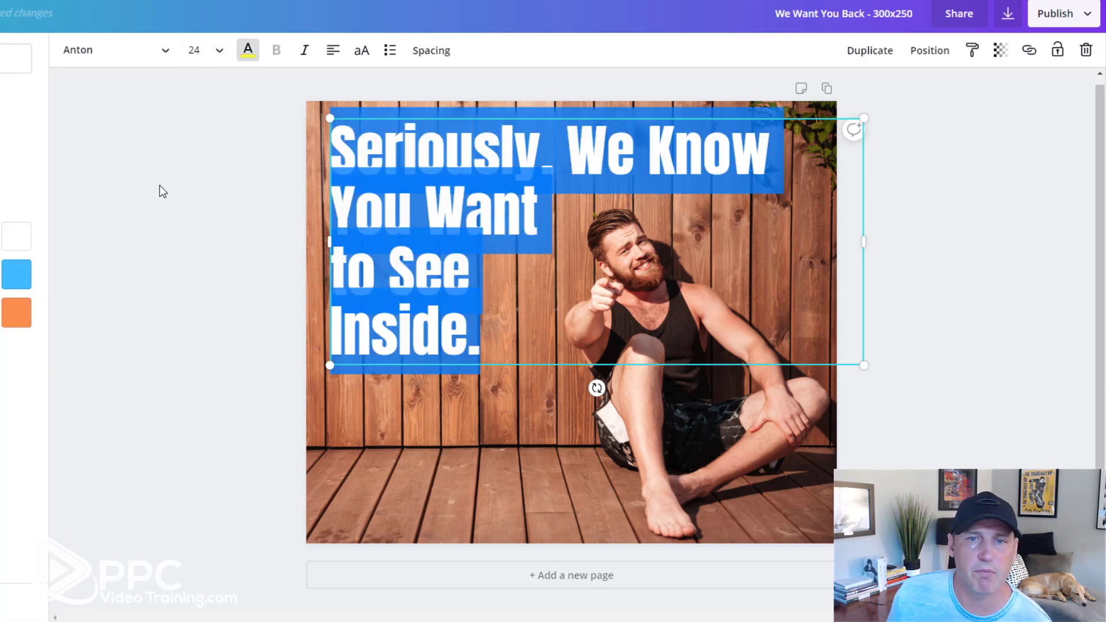
left_click(161, 185)
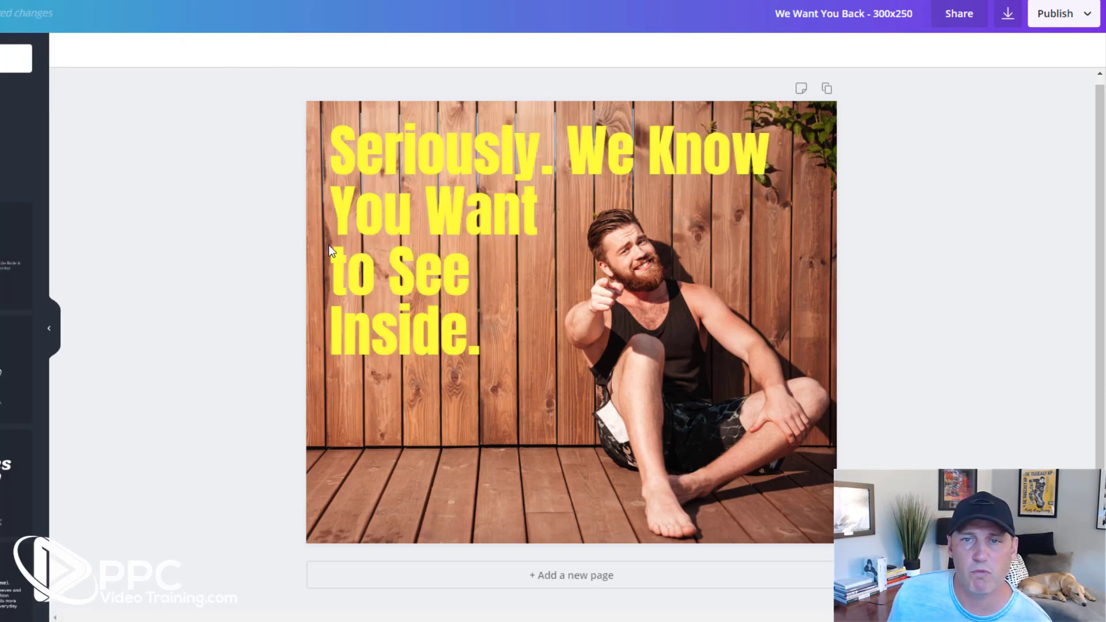
Duplicate the yellow heading and color the copy's text near-black.
left_click(403, 222)
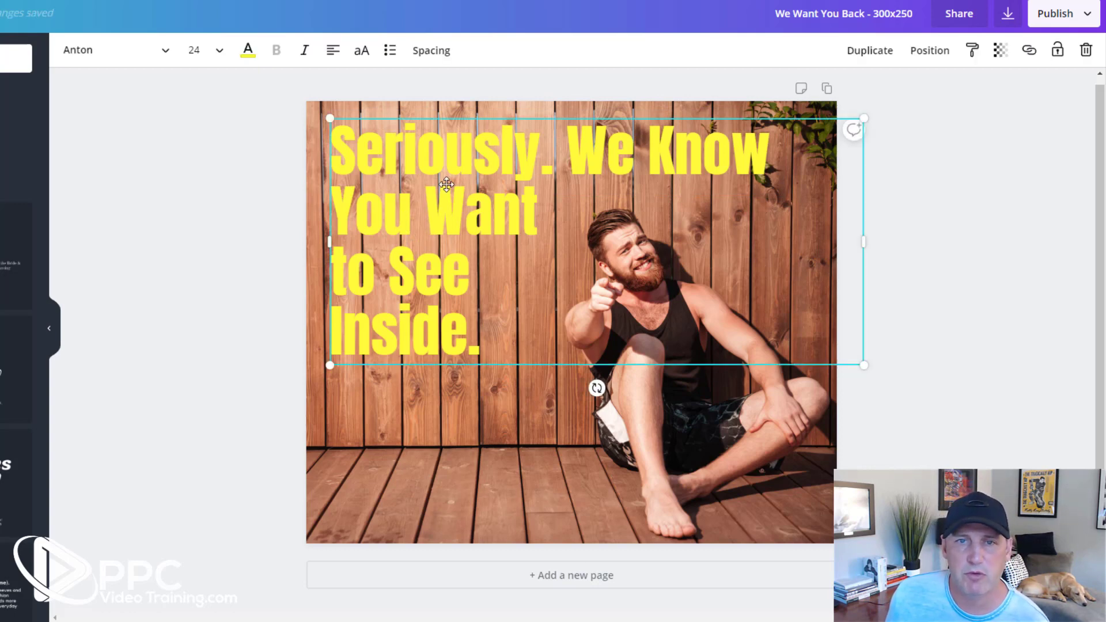
left_click(870, 50)
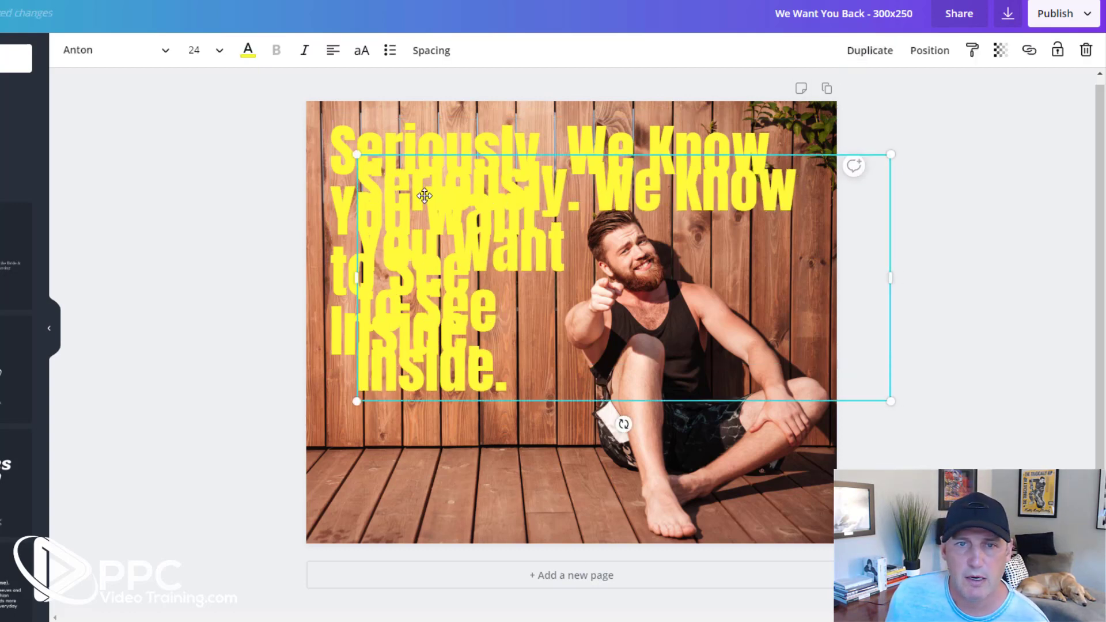
double_click(435, 193)
left_click(248, 50)
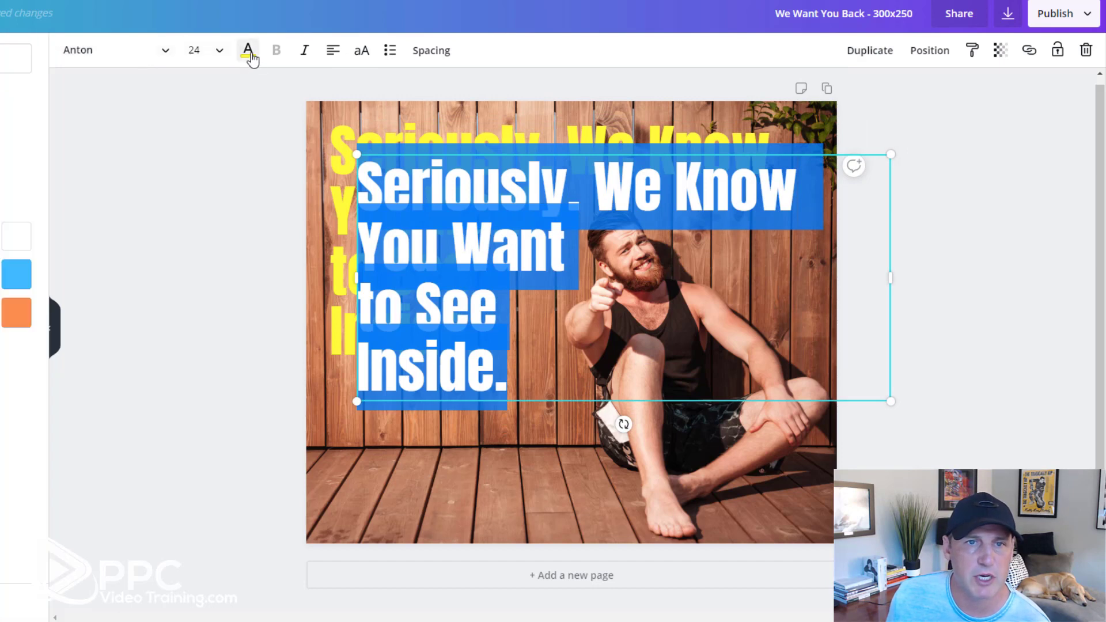
left_click(161, 226)
Place the dark copy just below and to the right of the yellow heading and send it backward as a drop shadow.
left_click_drag(406, 184, 379, 152)
left_click(925, 51)
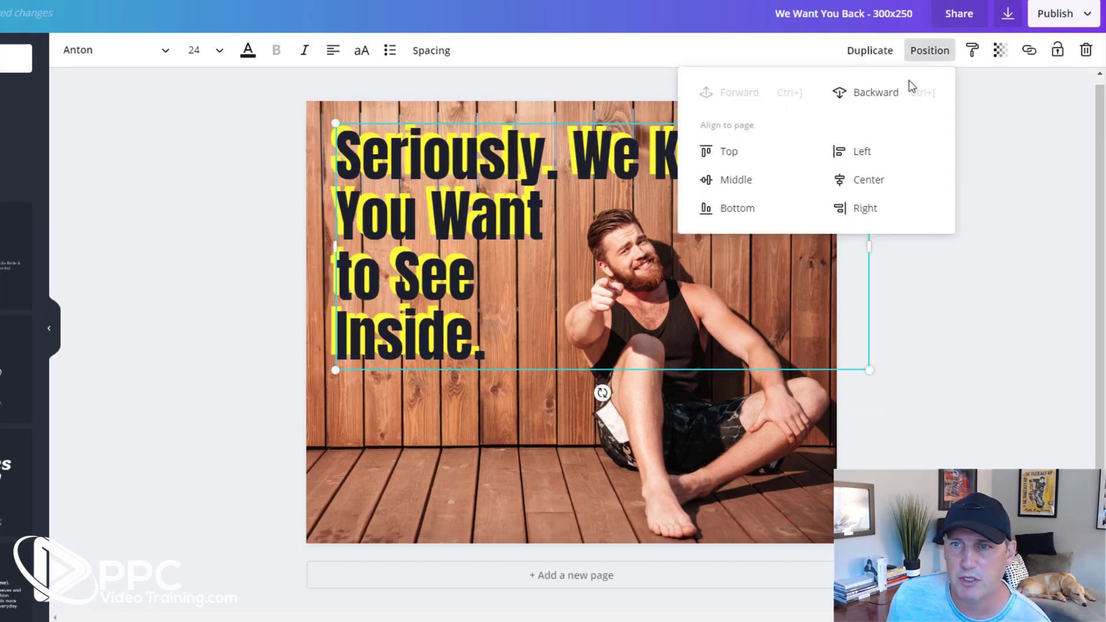
left_click(865, 95)
left_click(267, 215)
Nudge the yellow heading slightly right and down to tighten the shadow offset.
left_click(414, 172)
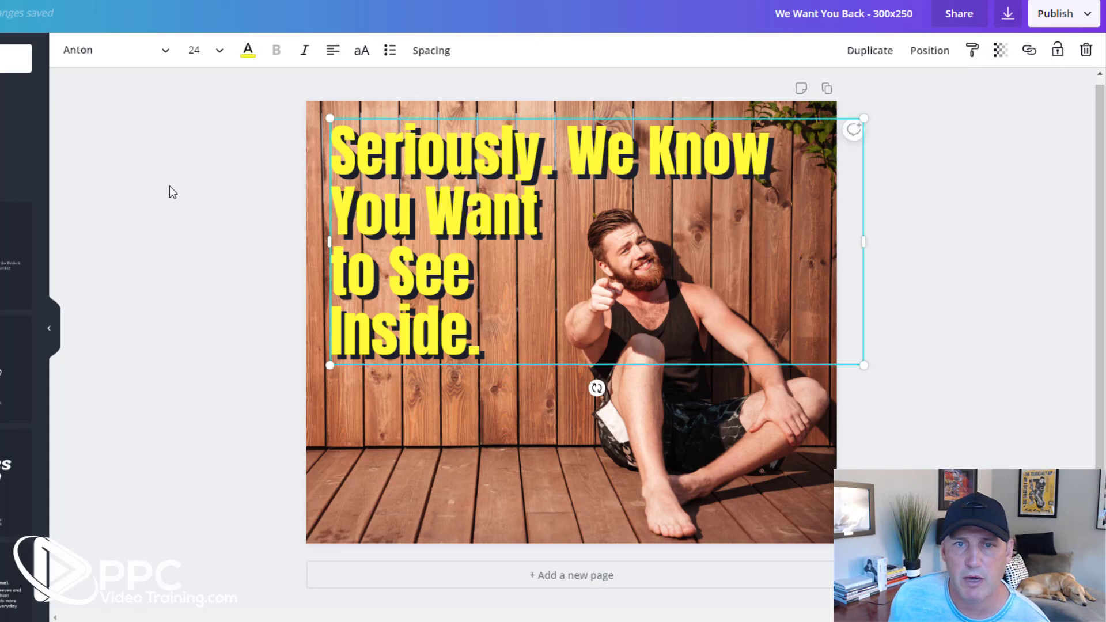
key("Right")
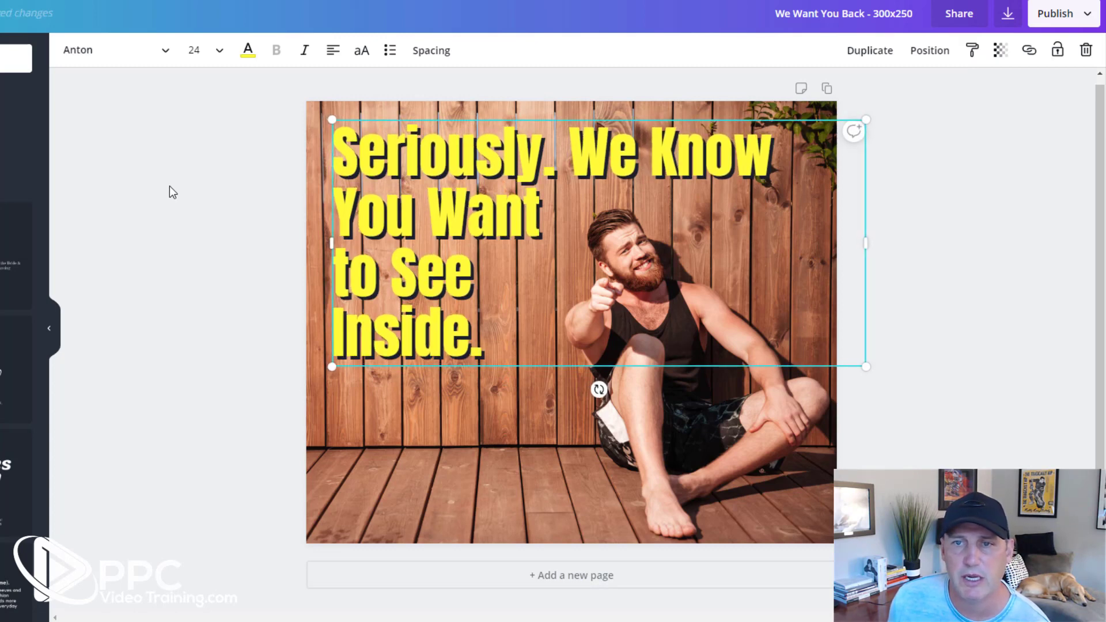
left_click(160, 193)
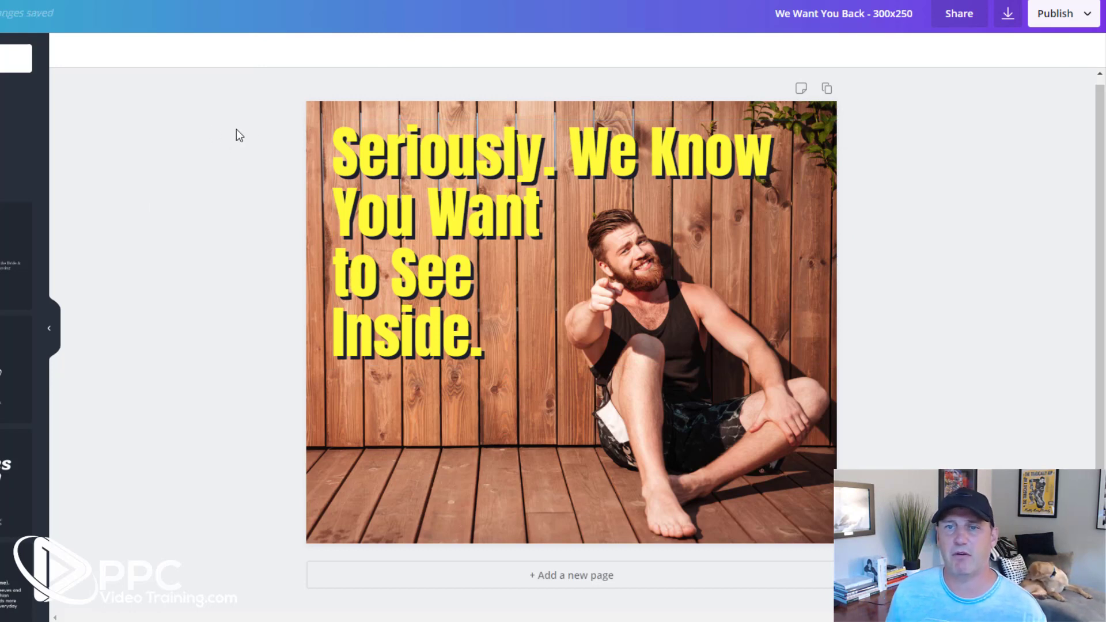
Group the yellow heading with its dark shadow copy and move the group slightly to the left.
left_click_drag(250, 86, 432, 375)
left_click(843, 50)
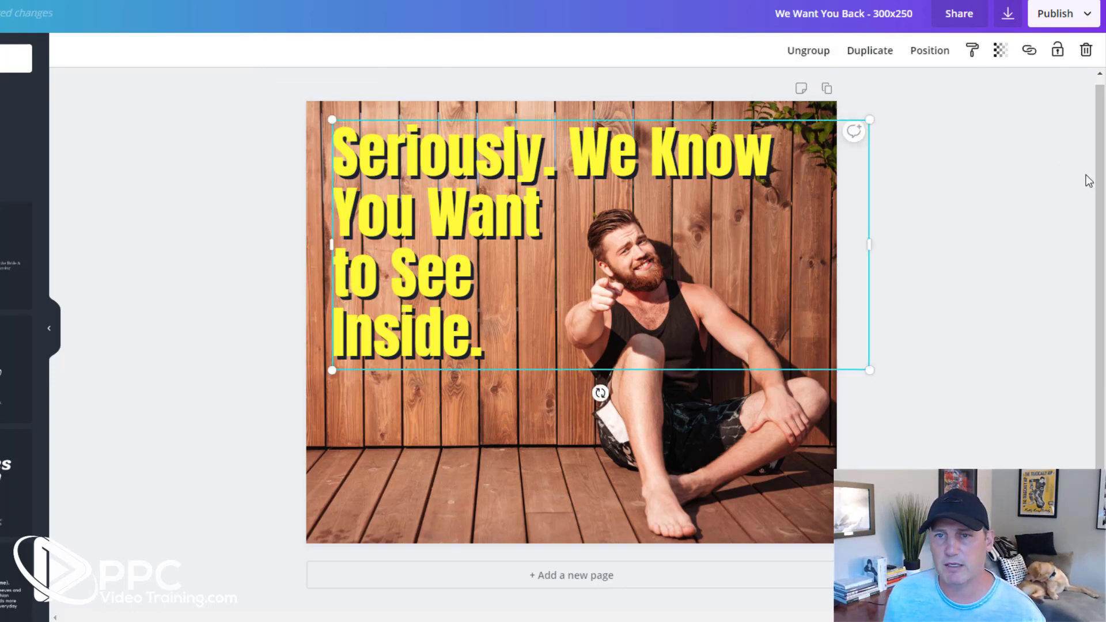
mouse_move(507, 224)
left_mouse_down()
mouse_move(484, 231)
mouse_move(513, 227)
mouse_move(502, 224)
left_mouse_up()
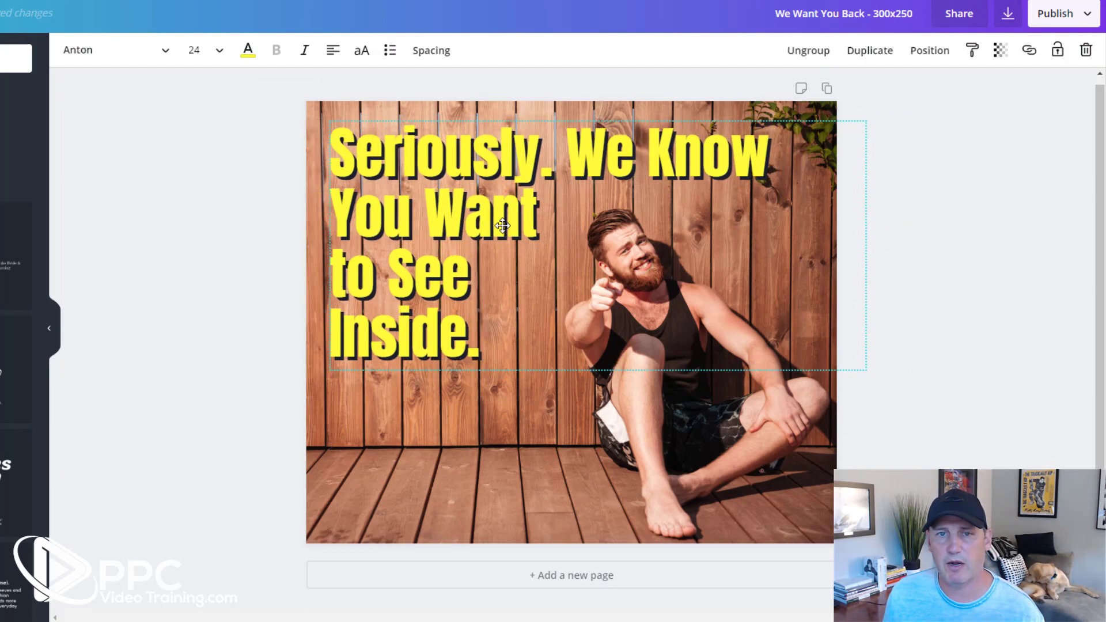
left_click(233, 245)
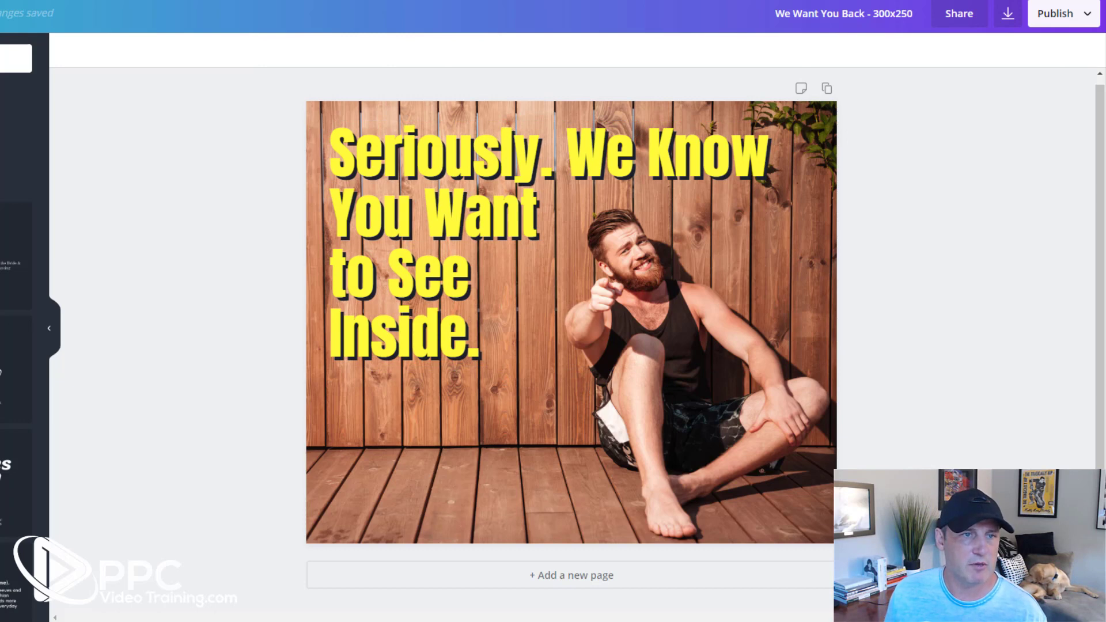
Add a subheading reading "CLICK for 20% Off" with "Google Ads Training" on the second line.
left_click(1, 141)
triple_click(442, 322)
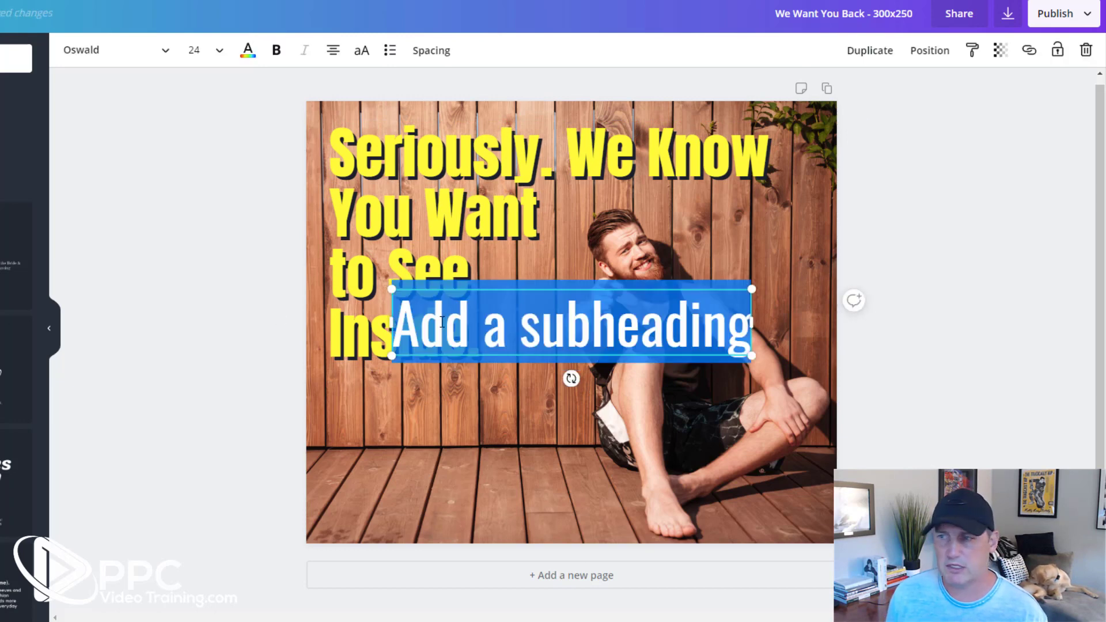
type("CLICK")
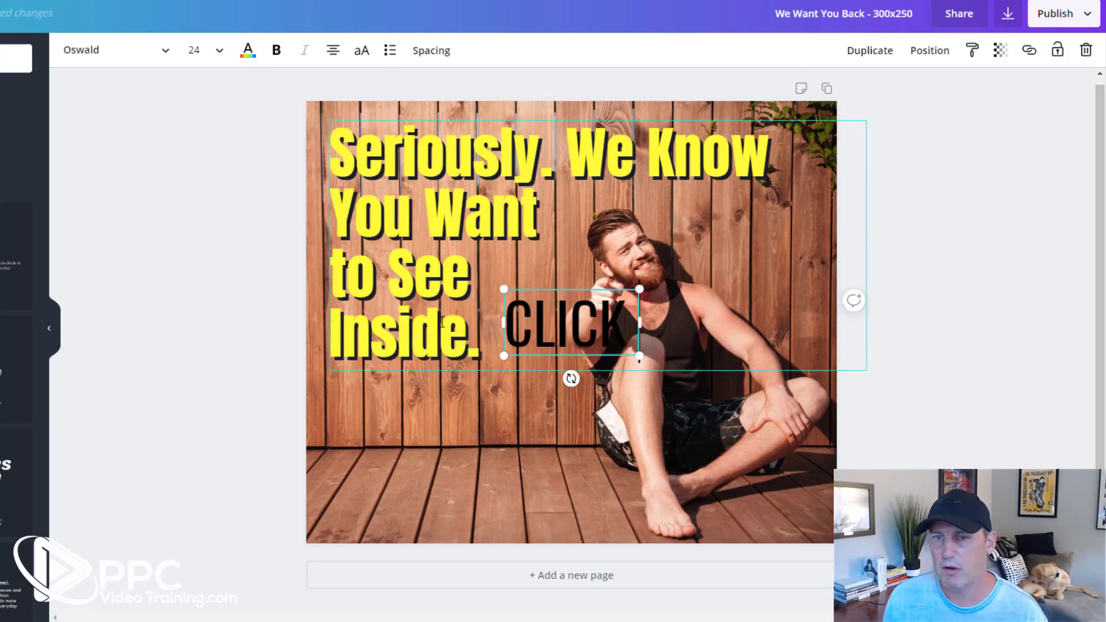
type(" for 20%")
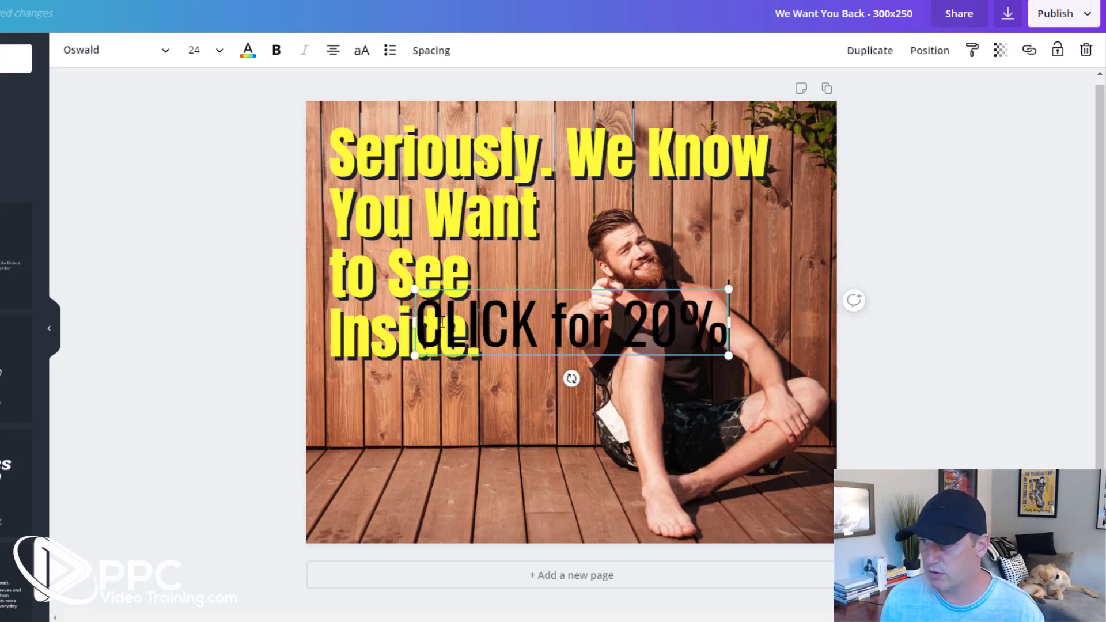
type(" Off")
key("Return")
type("Google")
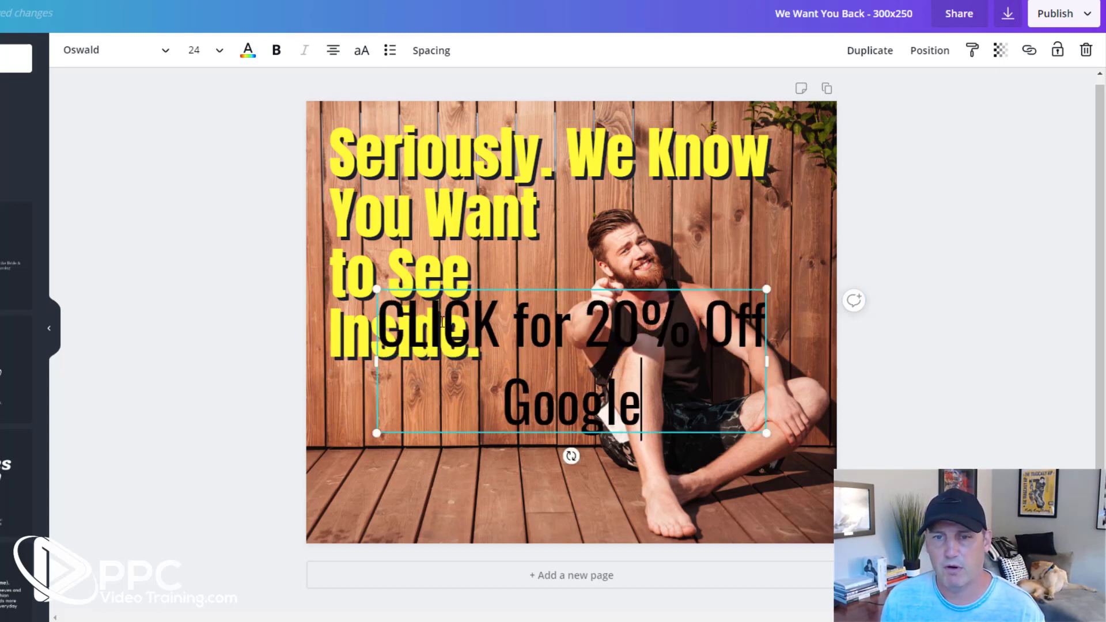
type(" Ads Training")
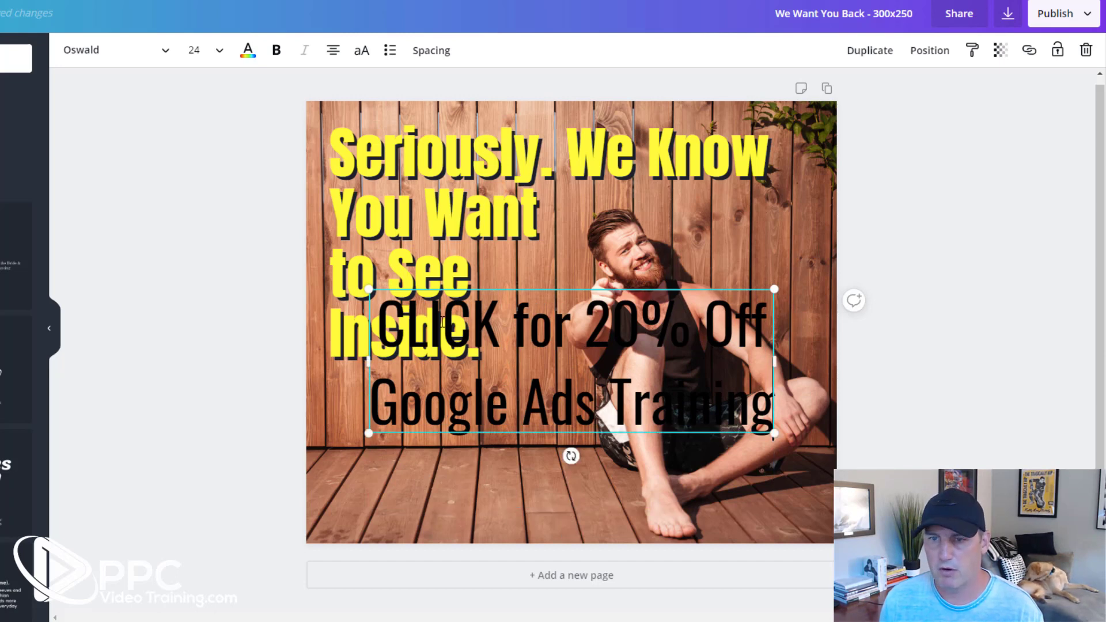
End the subheading's second line with a period and add a third line reading "One Time Only!".
type(".")
key("Return")
type("One")
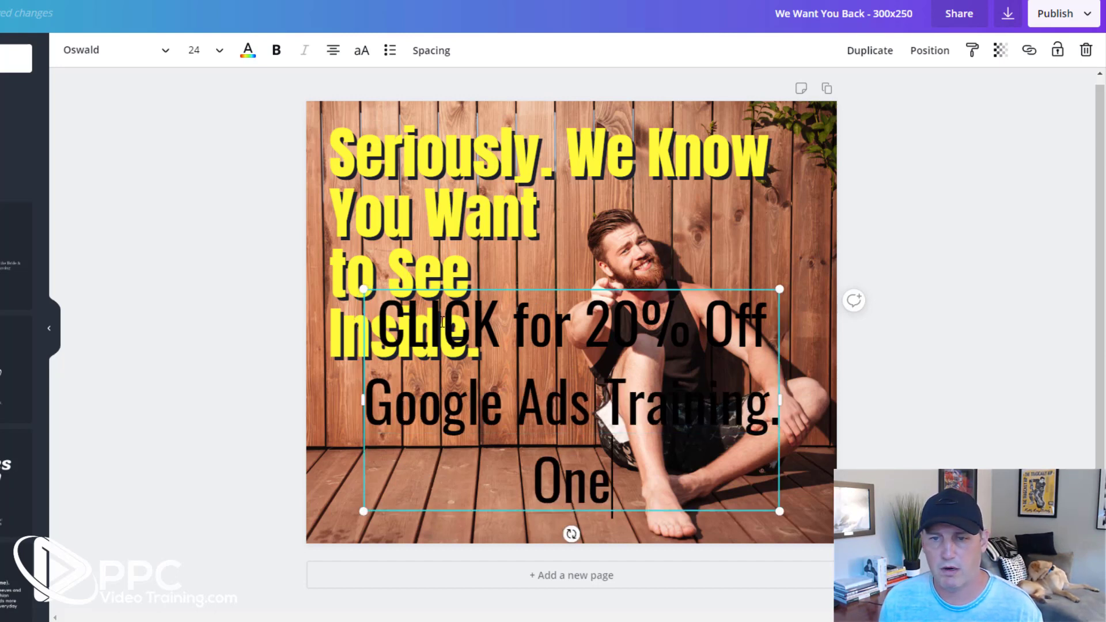
type(" Time On")
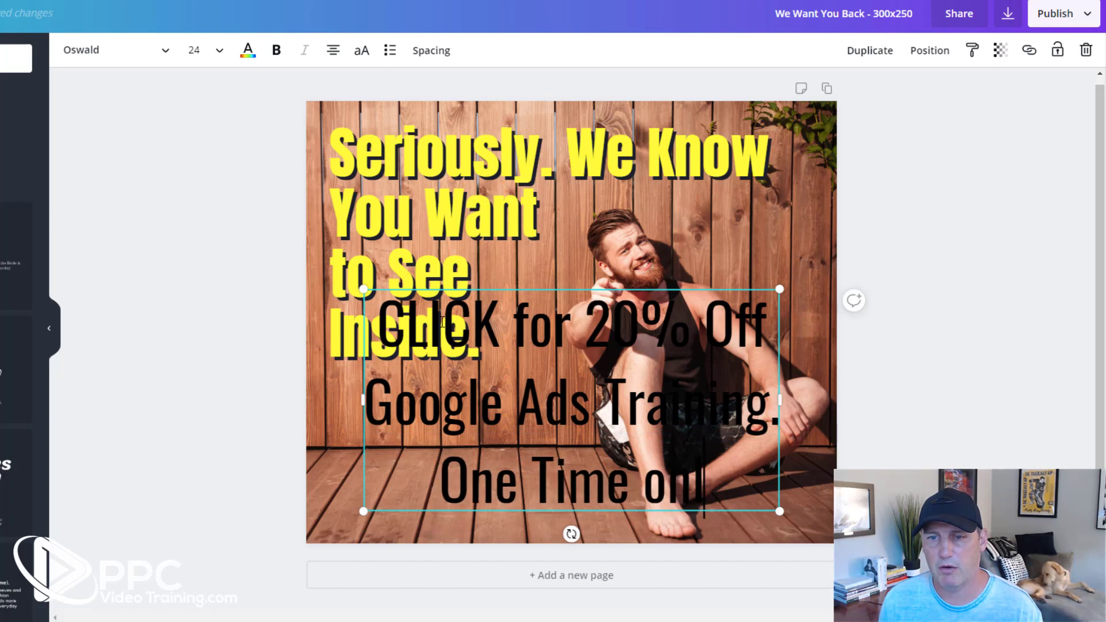
key("BackSpace")
key("BackSpace")
key("BackSpace")
type("Of")
key("BackSpace")
type("nly!")
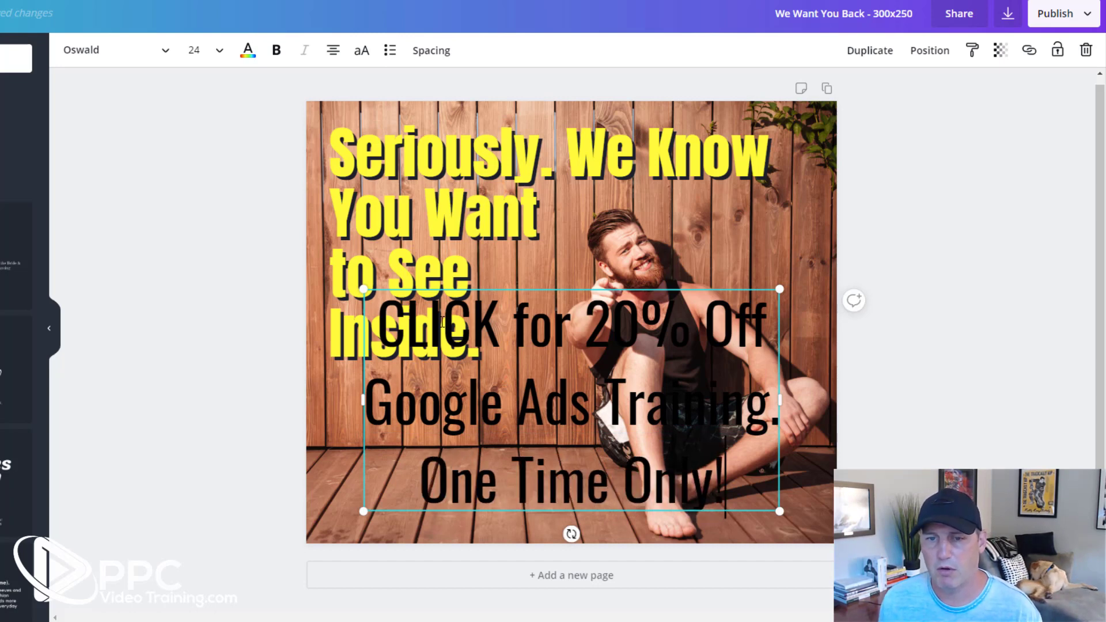
Make the whole subheading bold and align its text left.
key("ctrl+a")
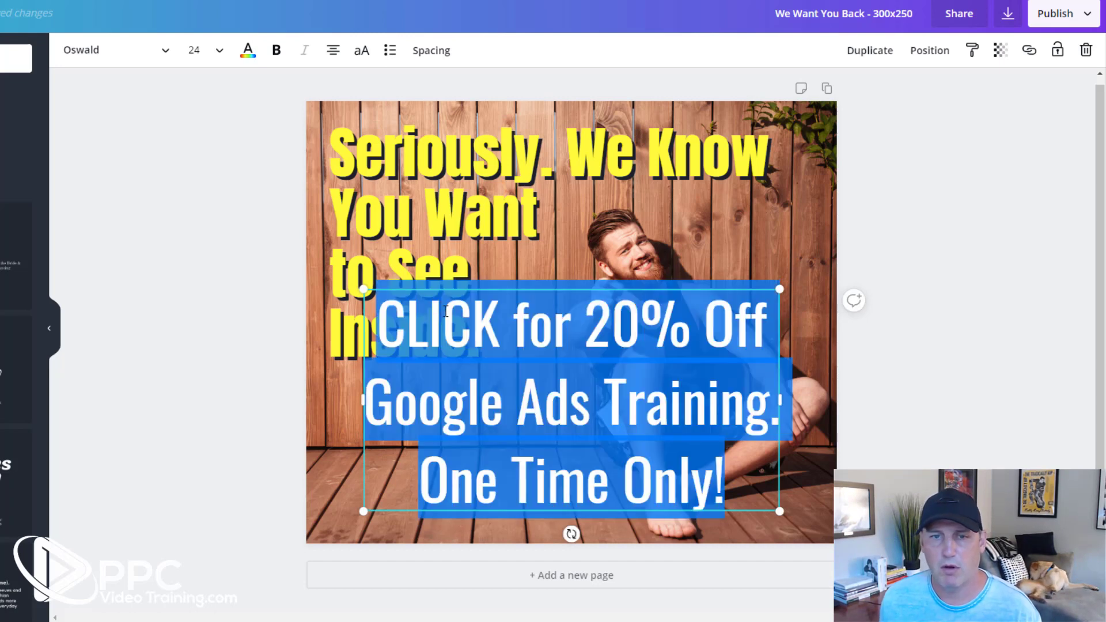
left_click(277, 50)
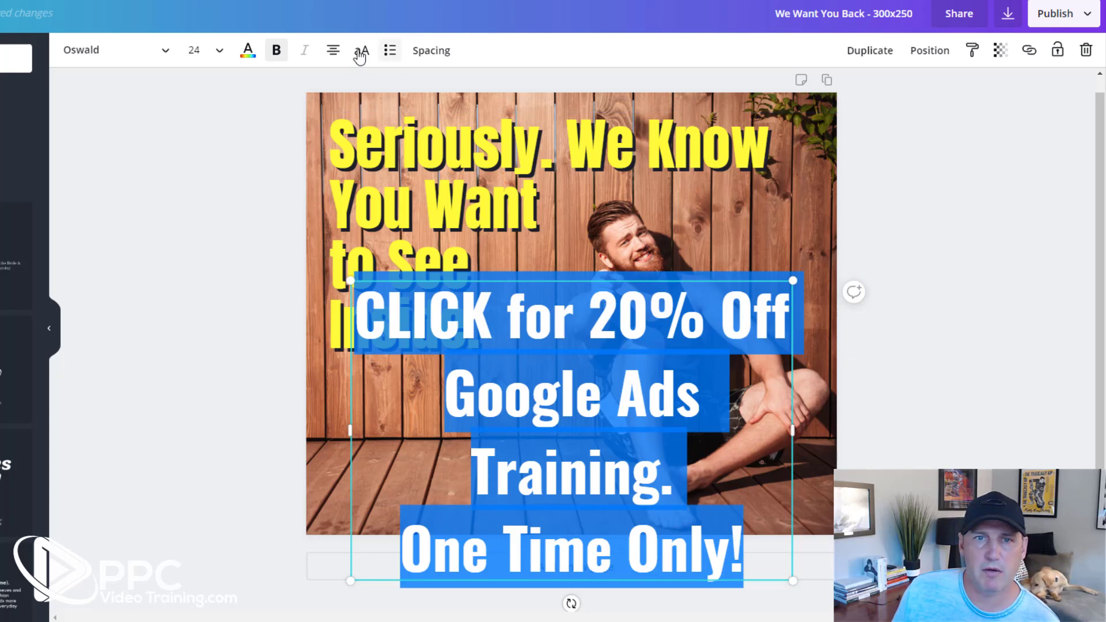
left_click(334, 50)
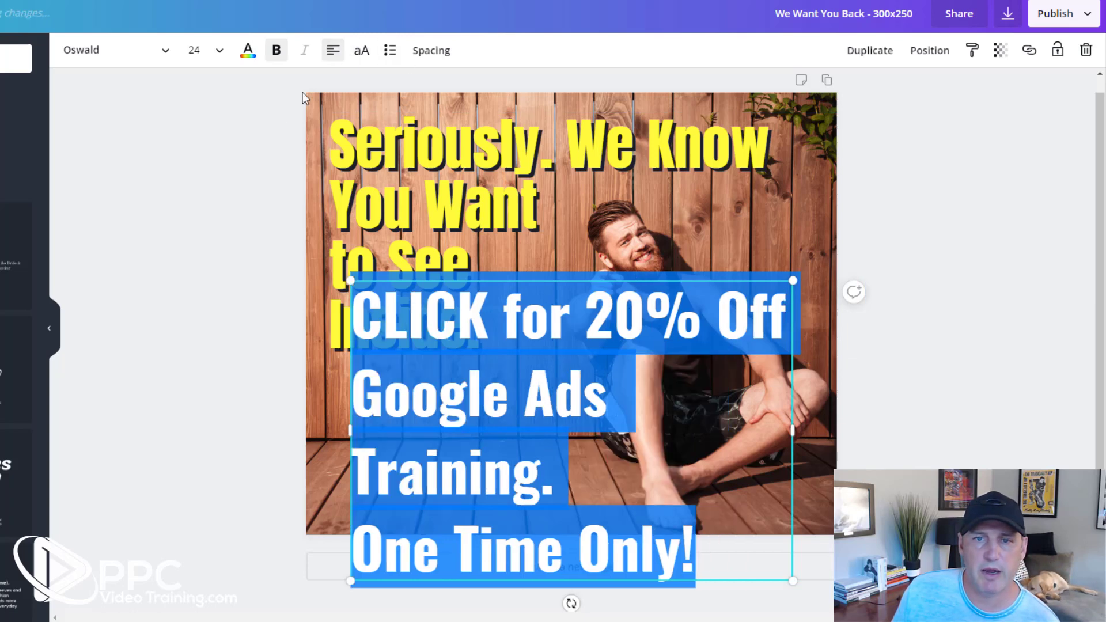
Set the subheading's line height to 0.93 and reselect all of its text.
left_click(415, 51)
left_click_drag(526, 128, 506, 127)
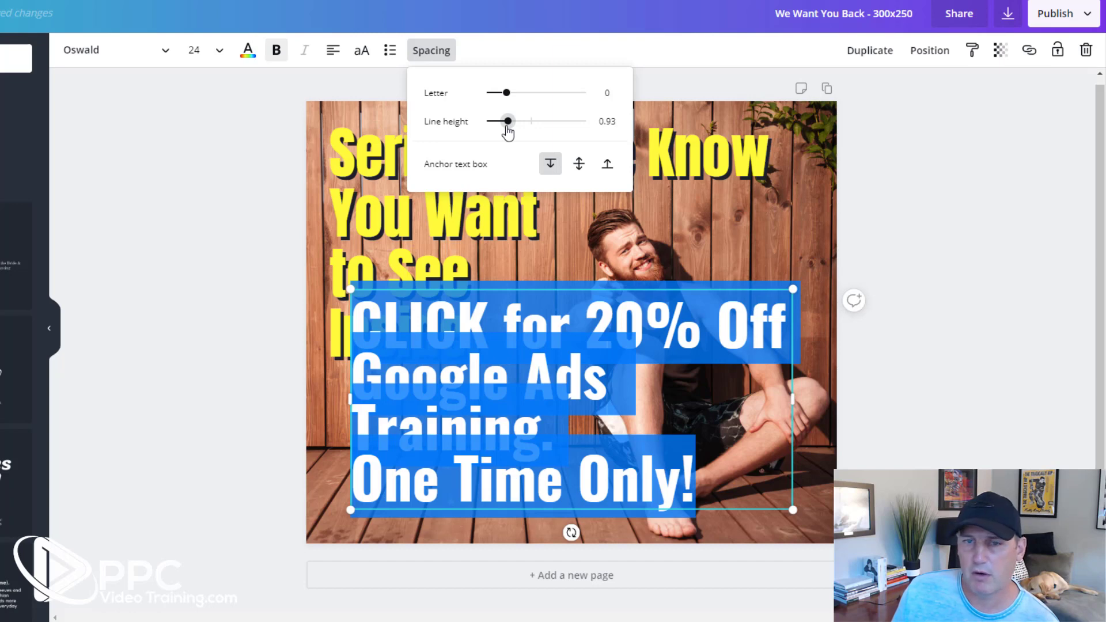
left_click(408, 343)
key("ctrl+a")
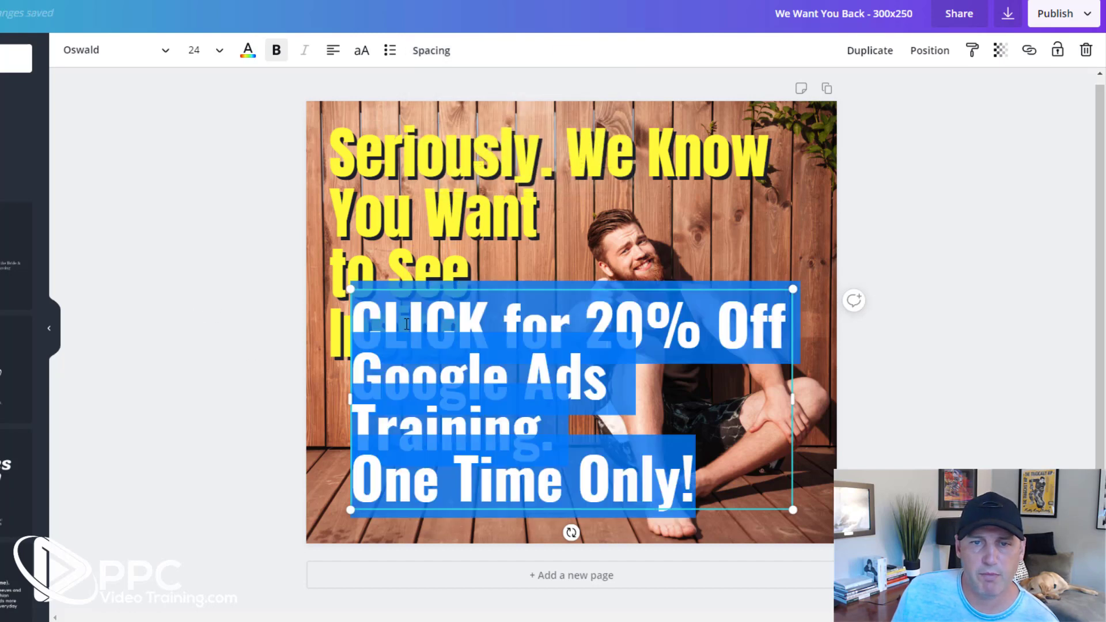
Set the subheading's font size to 16 and move it directly beneath the headline.
left_click(209, 51)
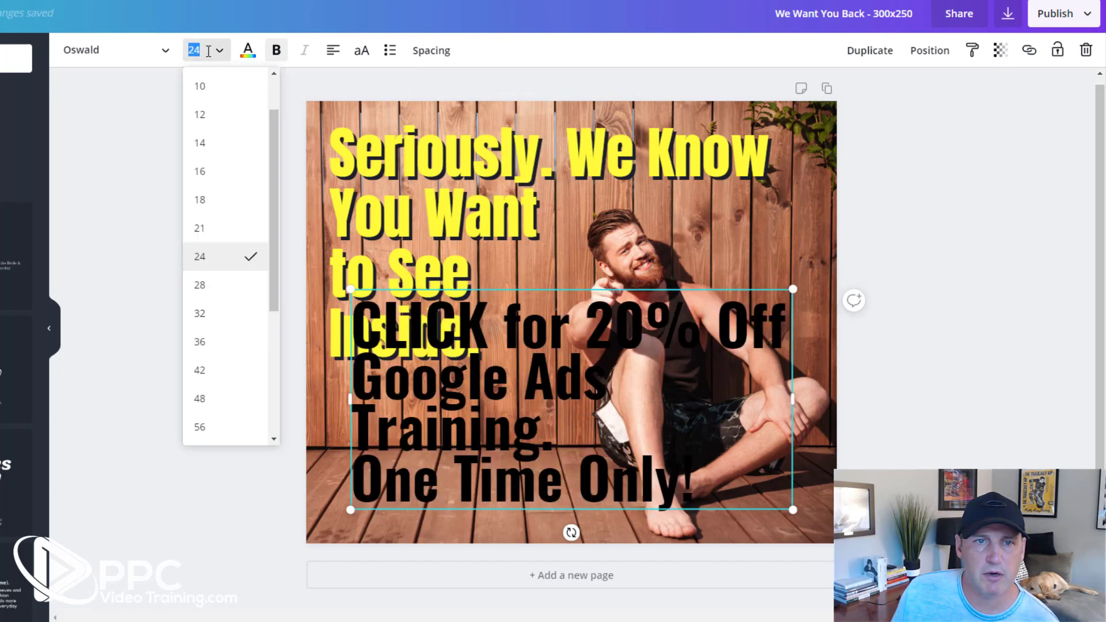
left_click(203, 182)
left_click_drag(474, 359, 444, 441)
Change the color of all the subheading text to white.
double_click(444, 458)
key("ctrl+a")
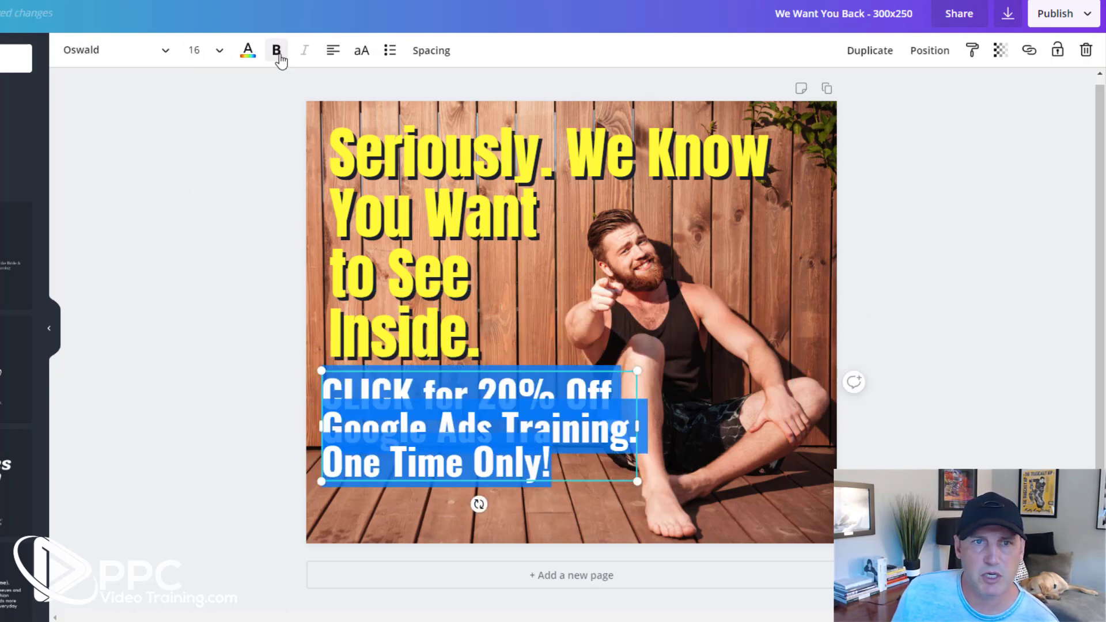
left_click(247, 53)
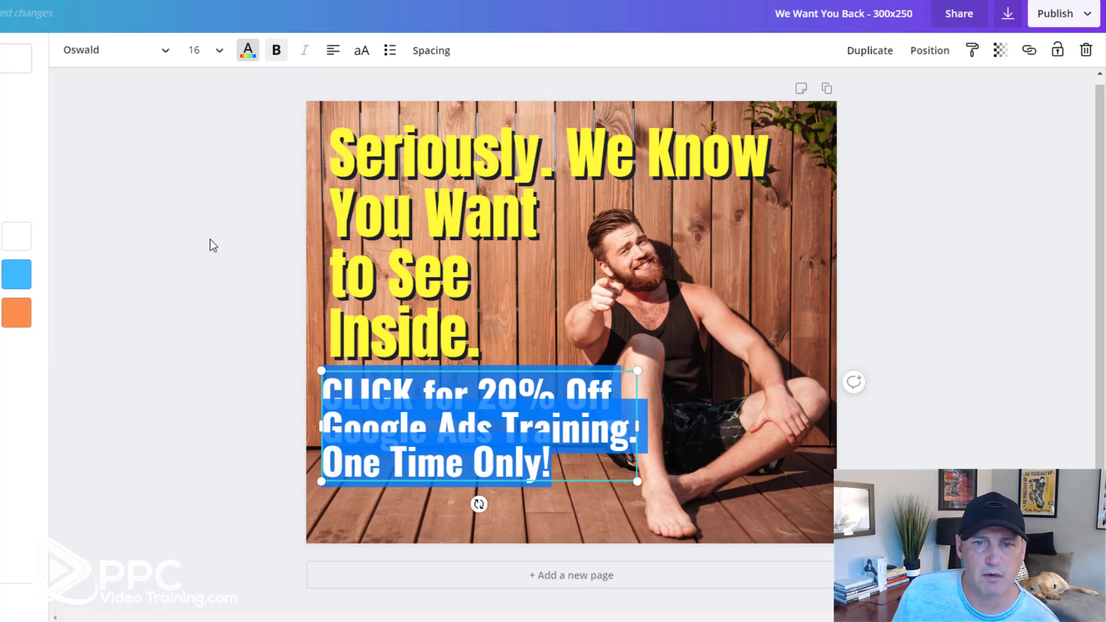
left_click(212, 244)
Capitalize "OFF" in the subheading's first line and widen the text box so the subheading fits on three lines.
left_click(438, 424)
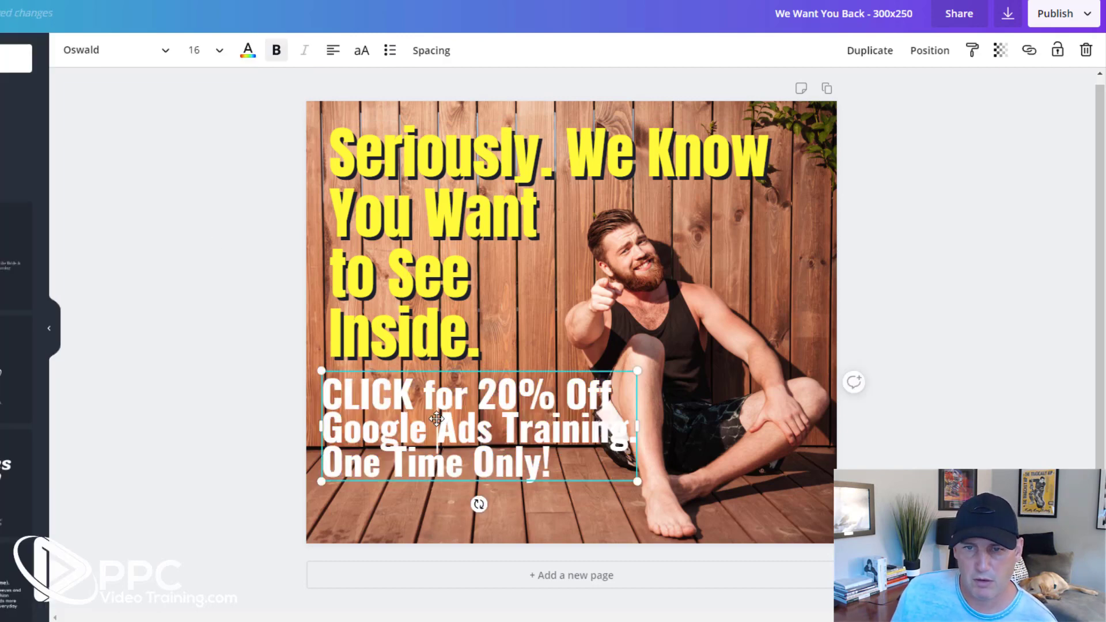
left_click_drag(610, 396, 591, 392)
type("FF")
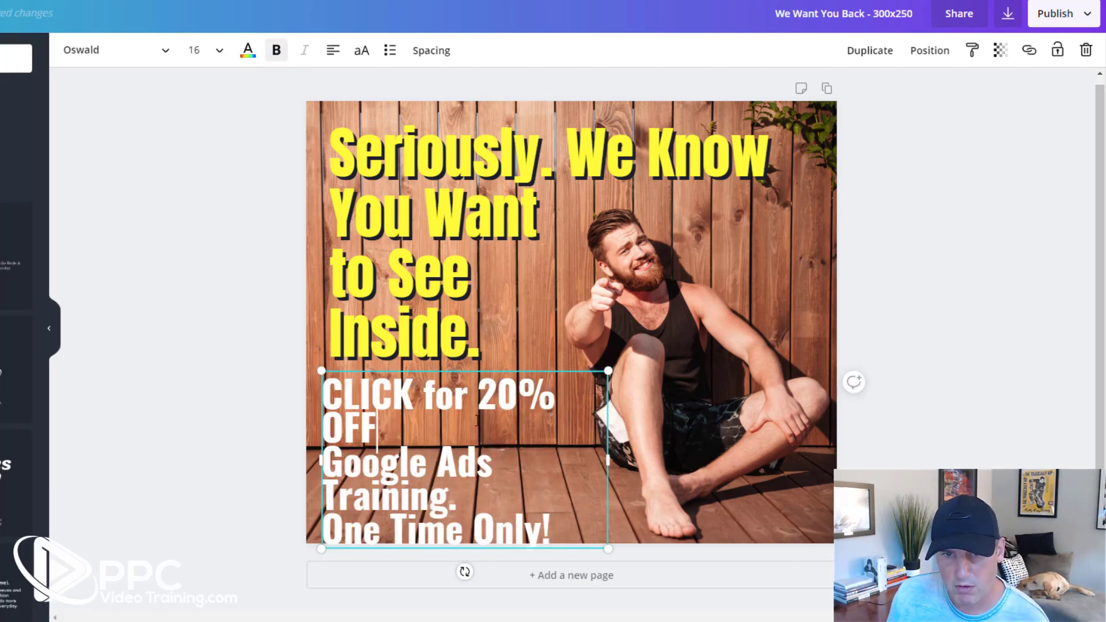
left_click(248, 416)
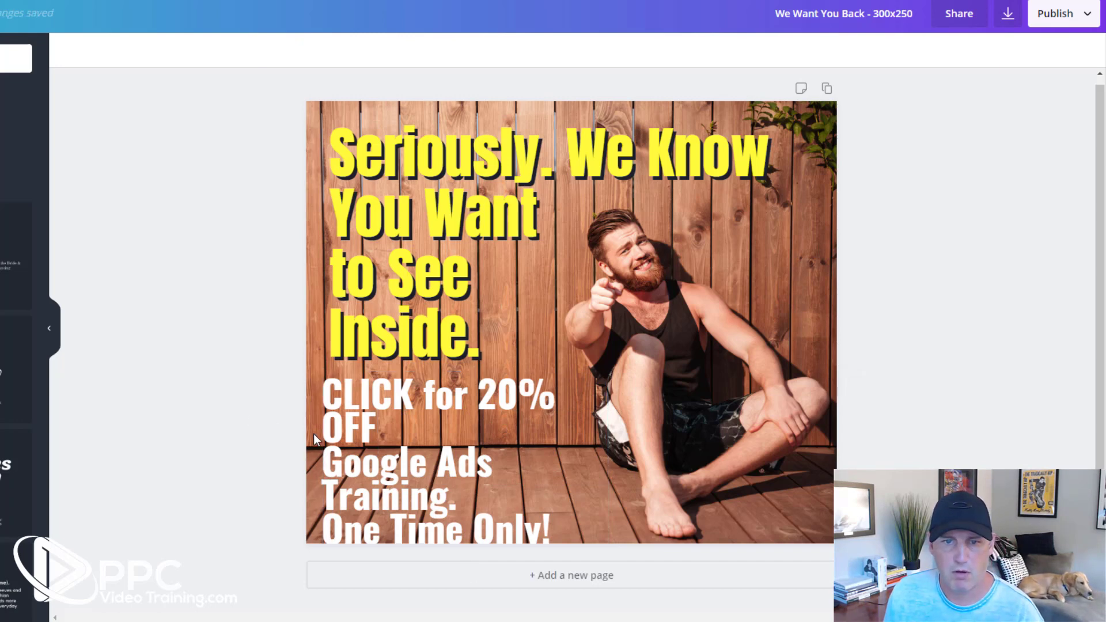
left_click(399, 453)
left_click_drag(608, 460, 640, 464)
Reduce the font size of the whole subheading to 14.
left_click(435, 441)
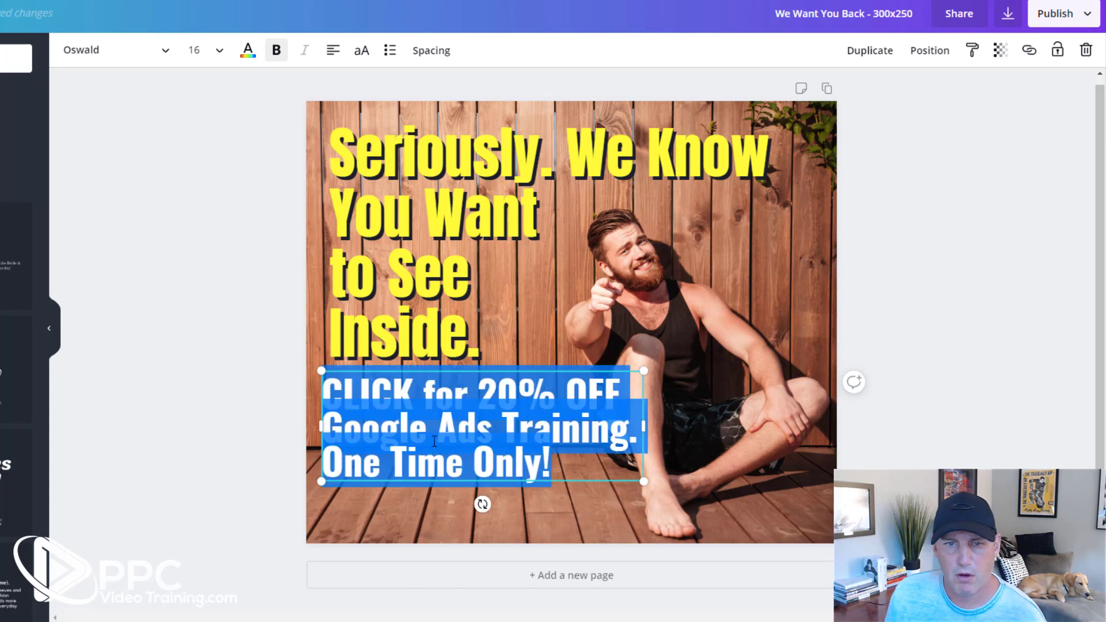
left_click(196, 50)
left_click(198, 172)
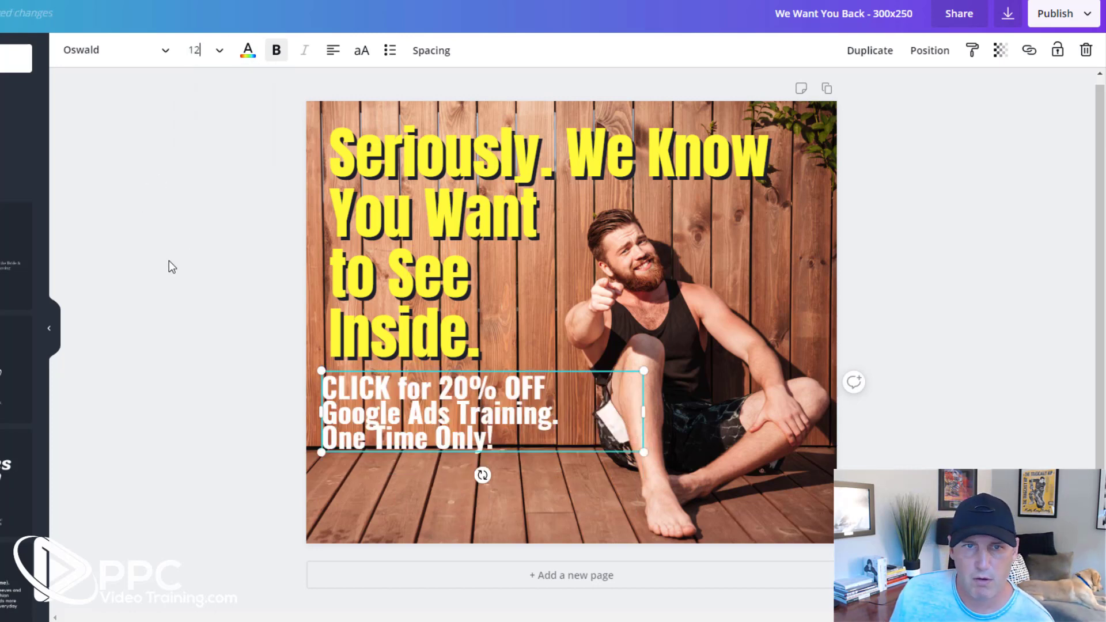
left_click(215, 52)
left_click(205, 200)
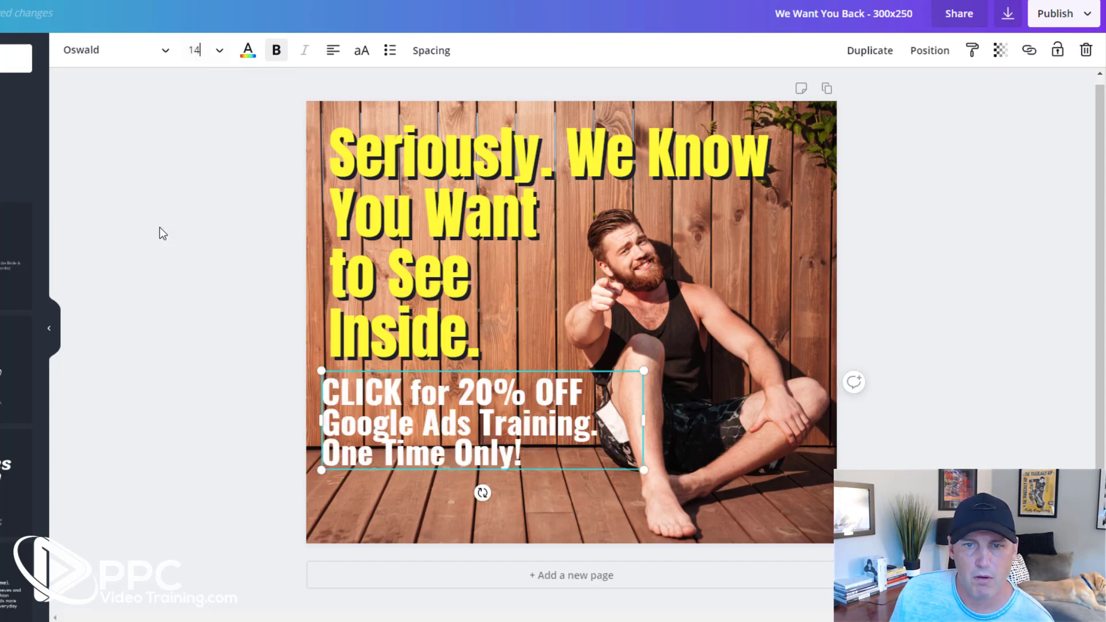
left_click(160, 227)
Slightly increase the line spacing of the subheading.
left_click_drag(467, 414, 465, 413)
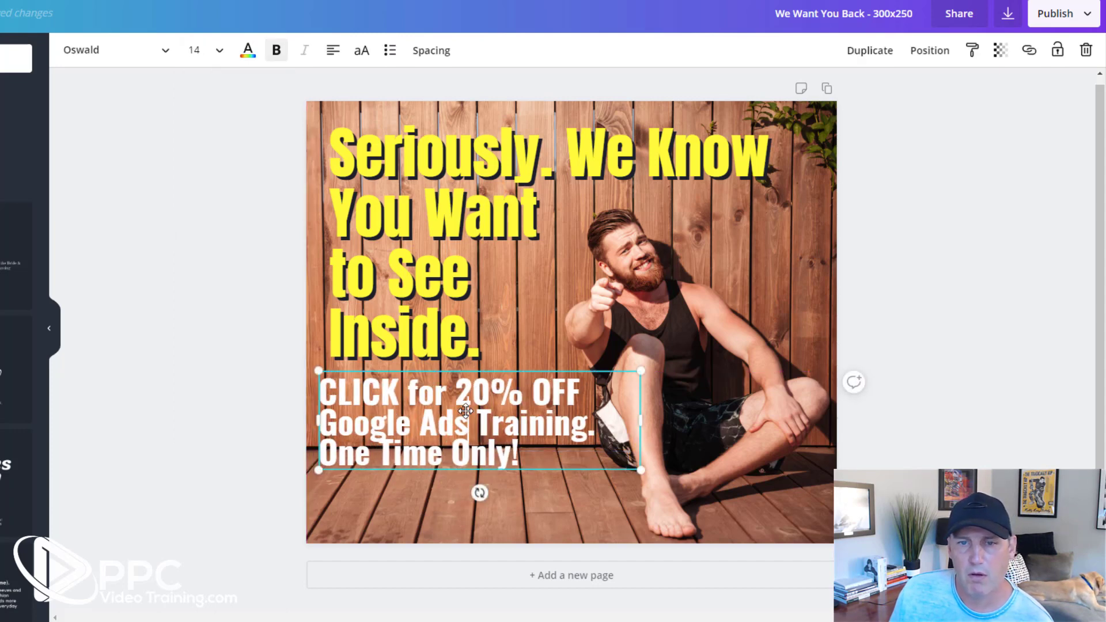
left_click(465, 413)
left_click(431, 50)
left_click_drag(499, 122, 514, 124)
left_click(261, 232)
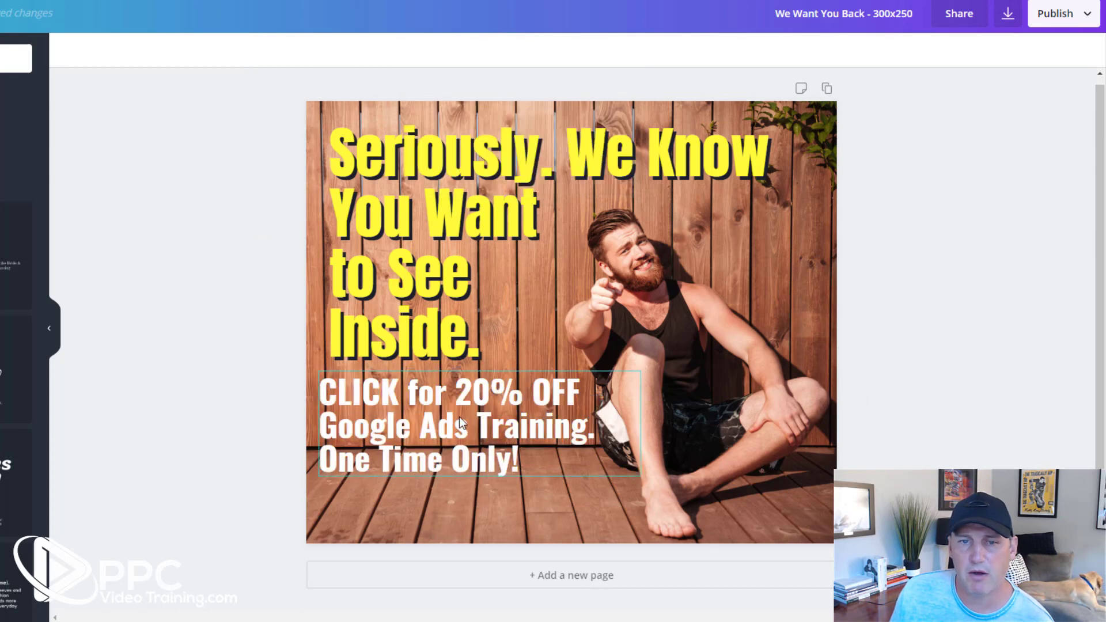
Align the subheading's left edge with the headline and shift both text blocks slightly upward.
mouse_move(451, 416)
left_mouse_down()
mouse_move(473, 416)
mouse_move(461, 413)
left_mouse_up()
left_click(195, 342)
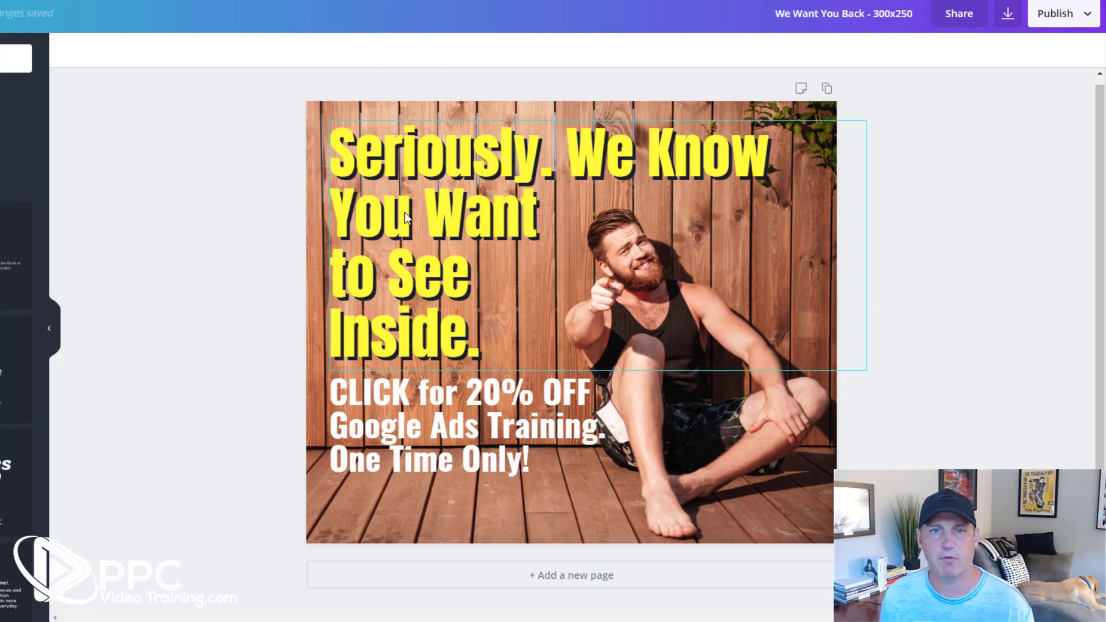
left_click_drag(404, 212, 405, 205)
left_click_drag(399, 401, 399, 395)
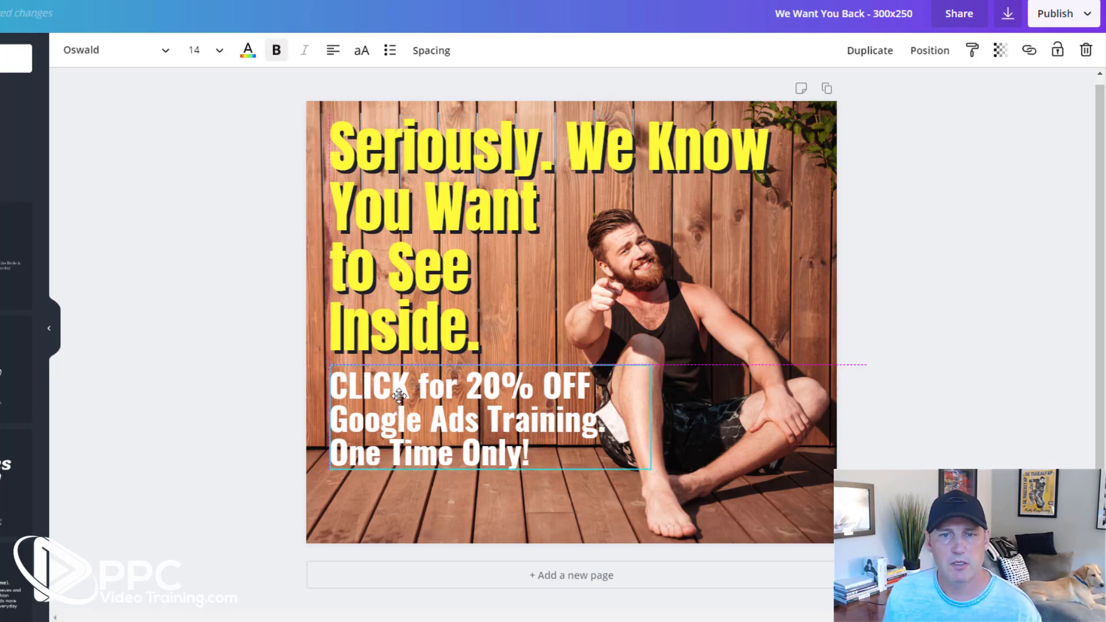
left_click(240, 324)
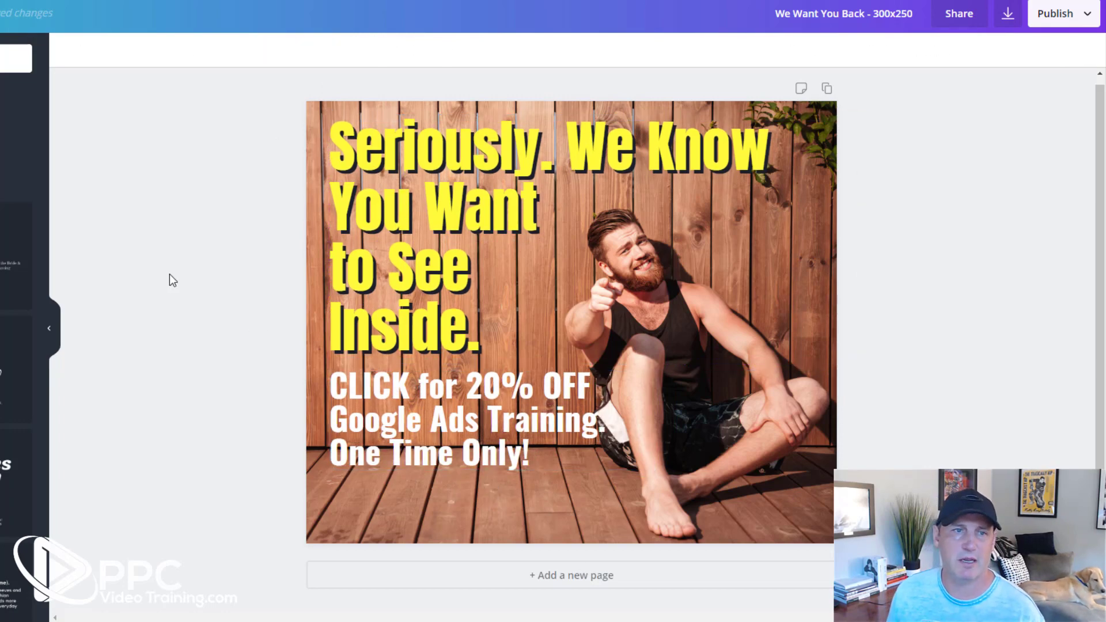